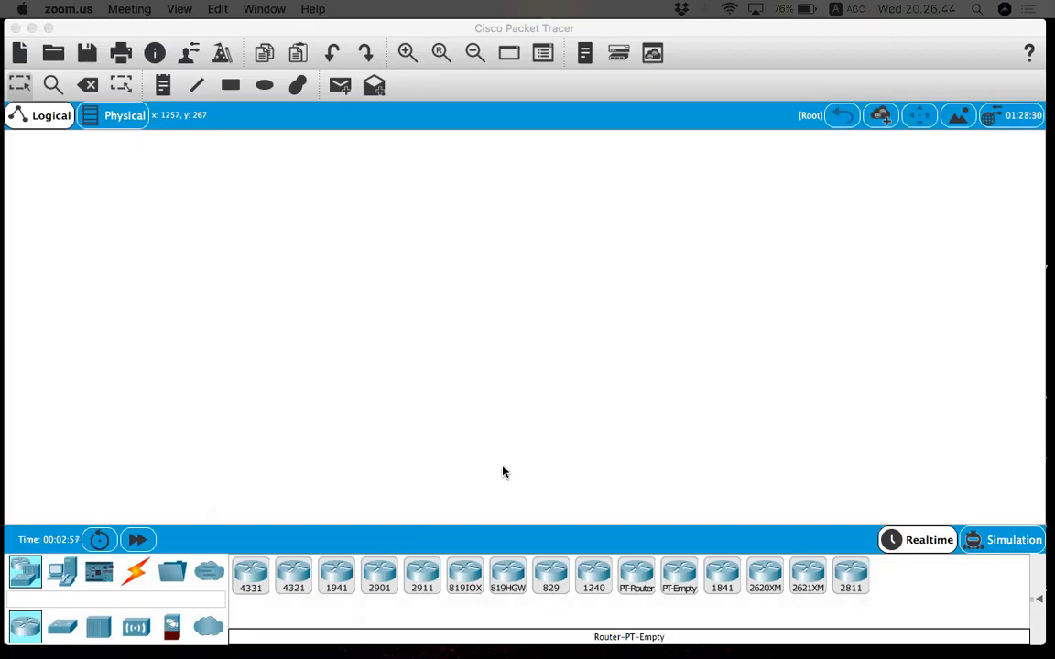
Step: Place a PT-Router in the empty workspace and move it slightly toward the upper middle
{"action": "left_click", "coordinate": [638, 575]}
{"action": "left_click", "coordinate": [466, 302]}
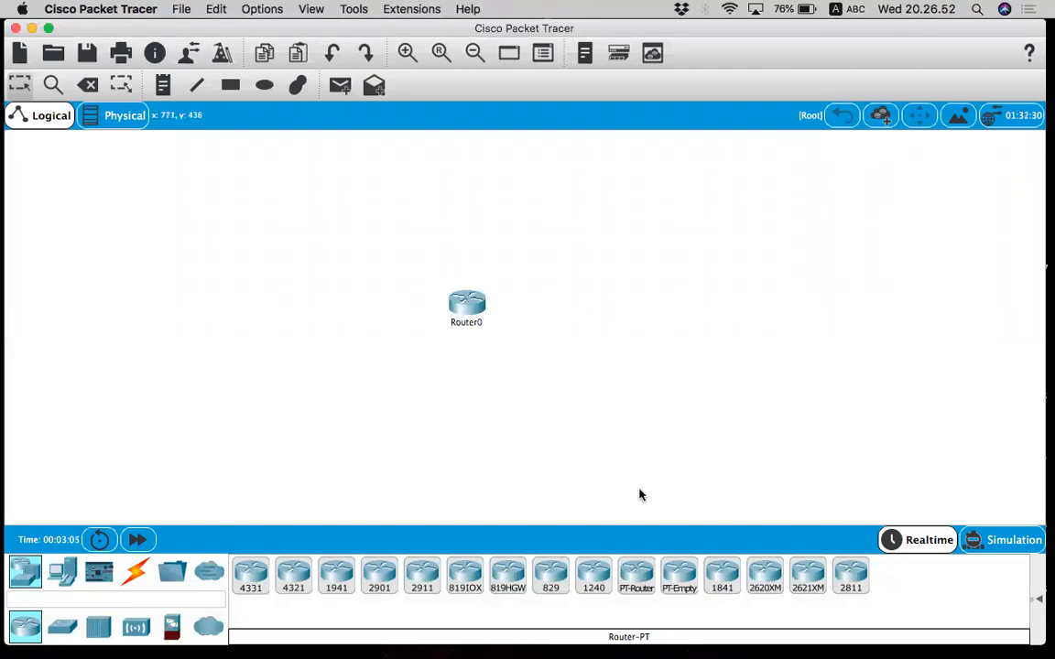
{"action": "left_click_drag", "start_coordinate": [473, 316], "coordinate": [459, 292]}
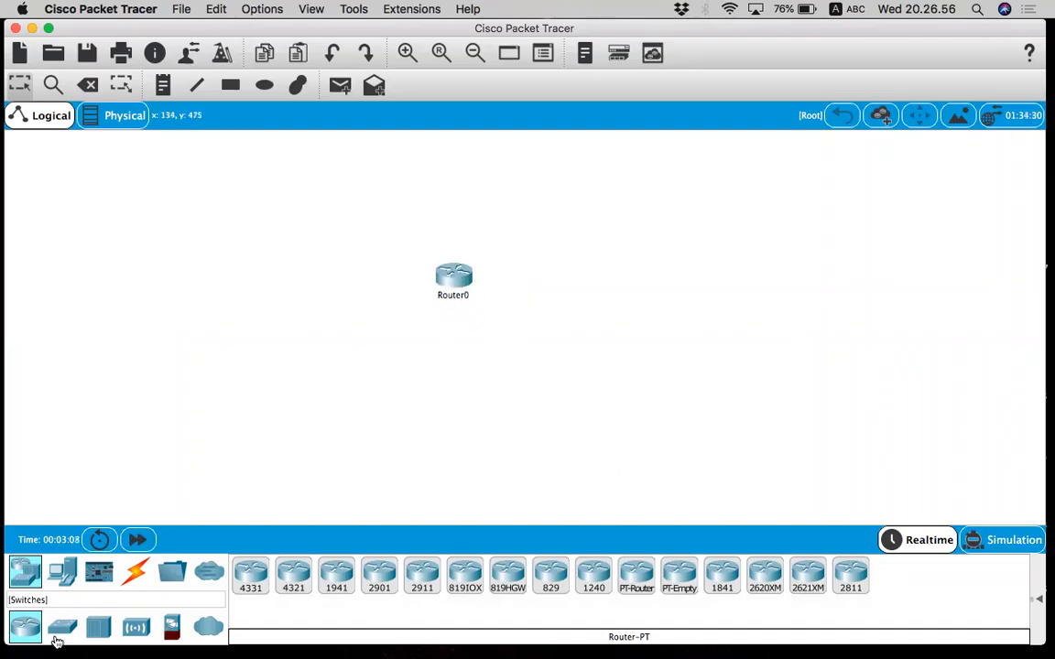
Step: Add two PT-Switch devices, one below and to the left of the router and one to its right
{"action": "left_click", "coordinate": [62, 626]}
{"action": "left_click_drag", "start_coordinate": [293, 576], "coordinate": [305, 383]}
{"action": "left_click_drag", "start_coordinate": [327, 341], "coordinate": [332, 345]}
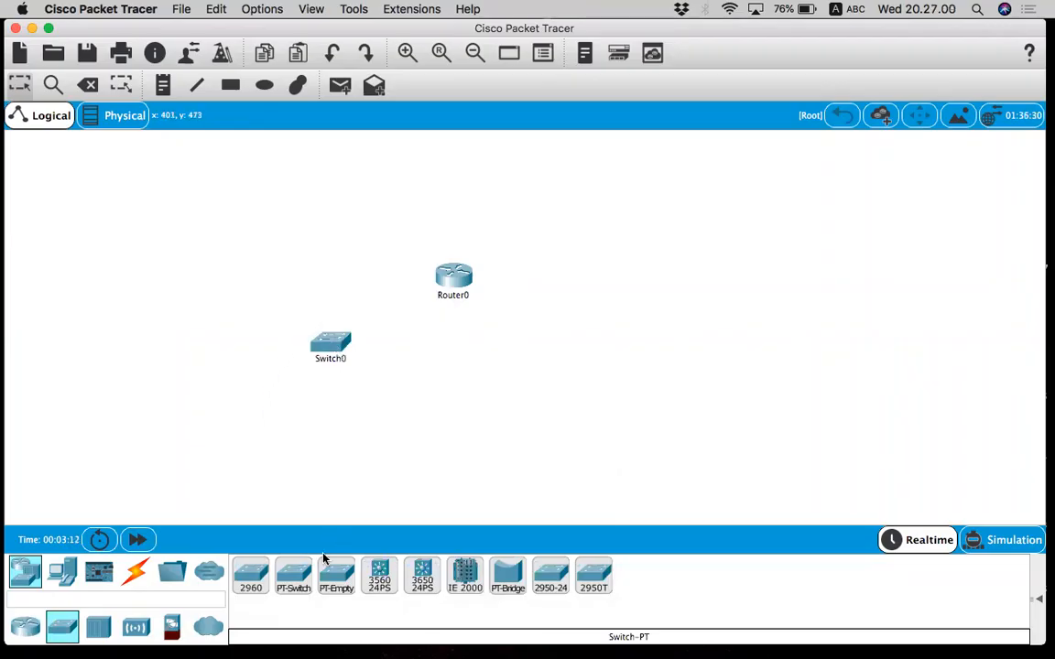
{"action": "left_click_drag", "start_coordinate": [305, 575], "coordinate": [620, 295]}
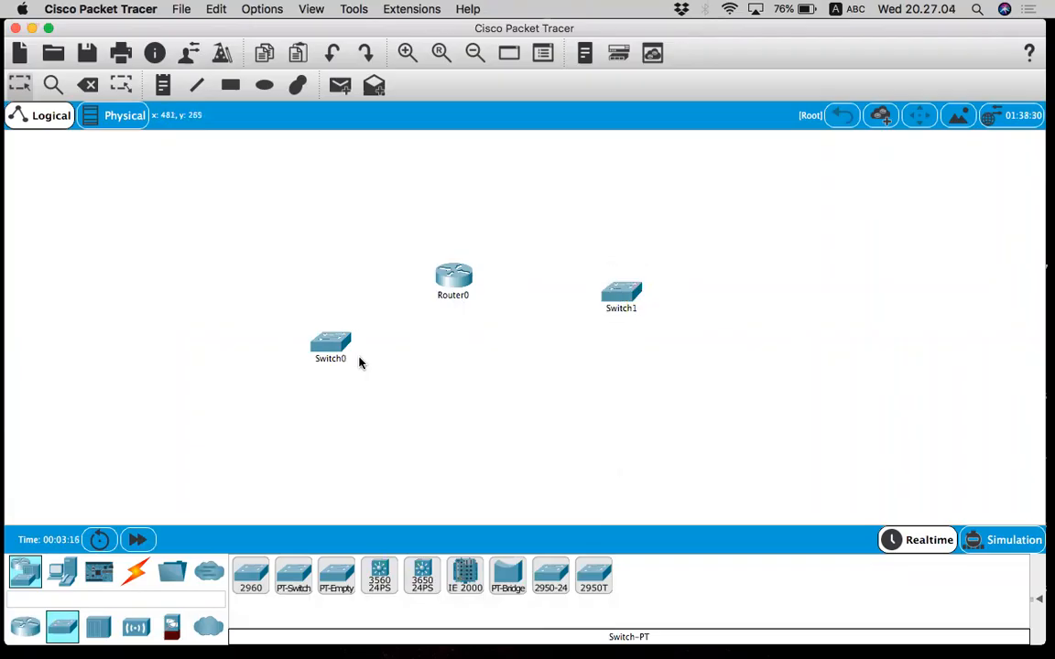
Step: Add four PCs, two below Switch0 and two below Switch1
{"action": "left_click", "coordinate": [26, 582]}
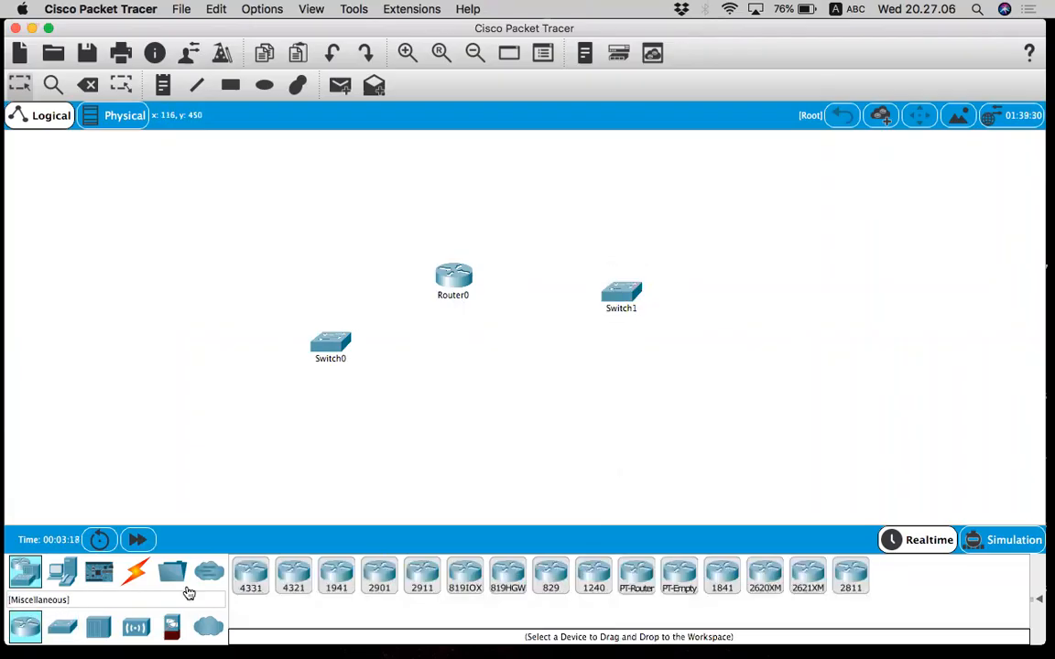
{"action": "left_click", "coordinate": [64, 577]}
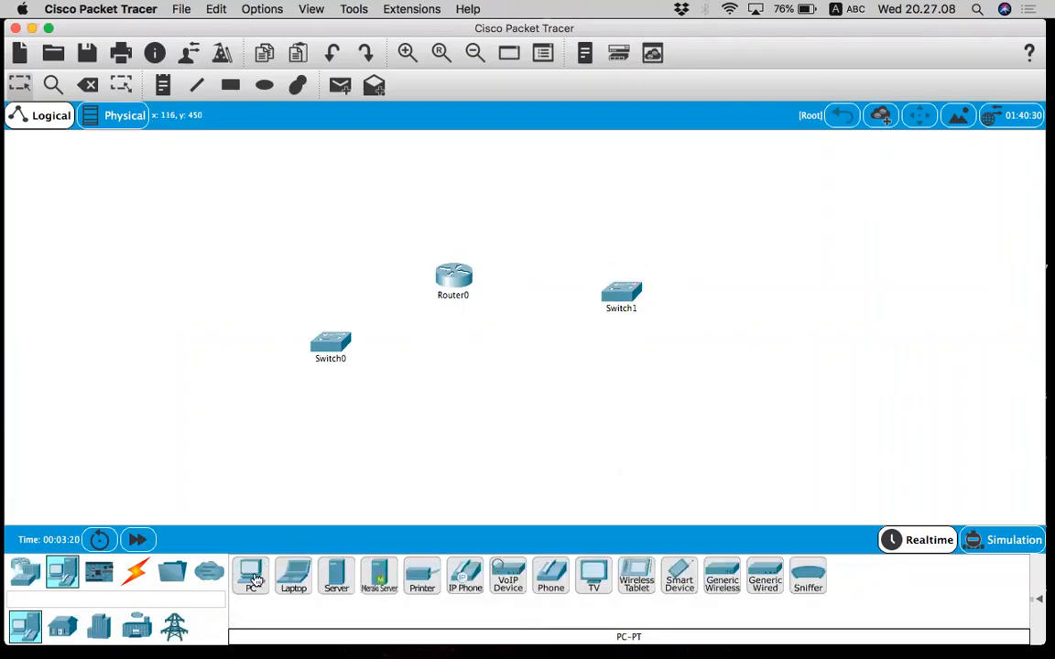
{"action": "left_click", "coordinate": [252, 577]}
{"action": "left_click", "coordinate": [216, 395]}
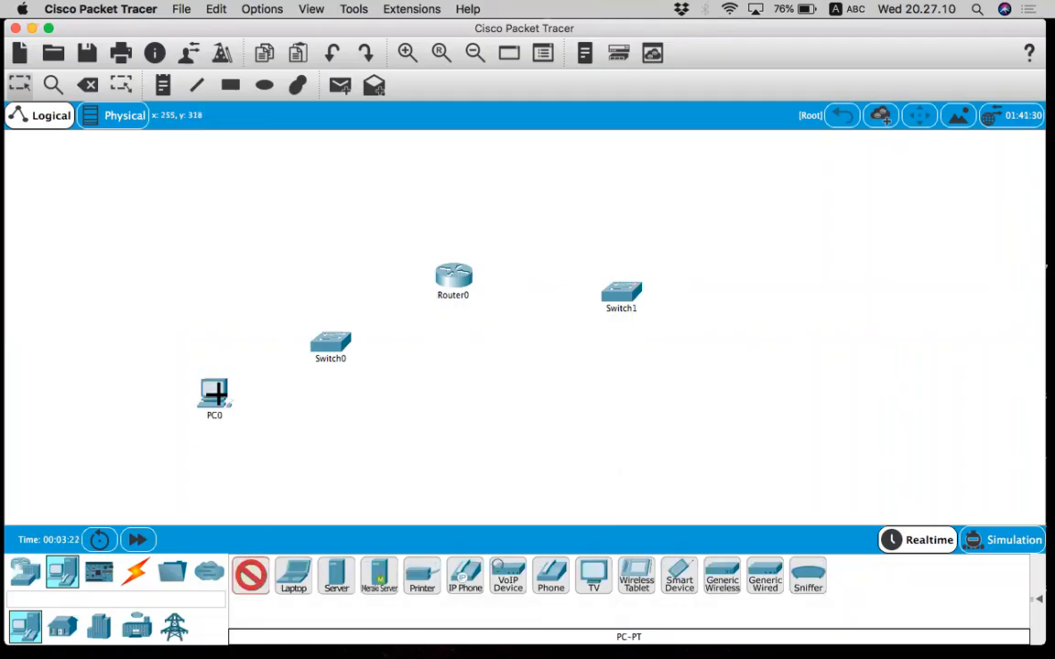
{"action": "left_click", "coordinate": [290, 396]}
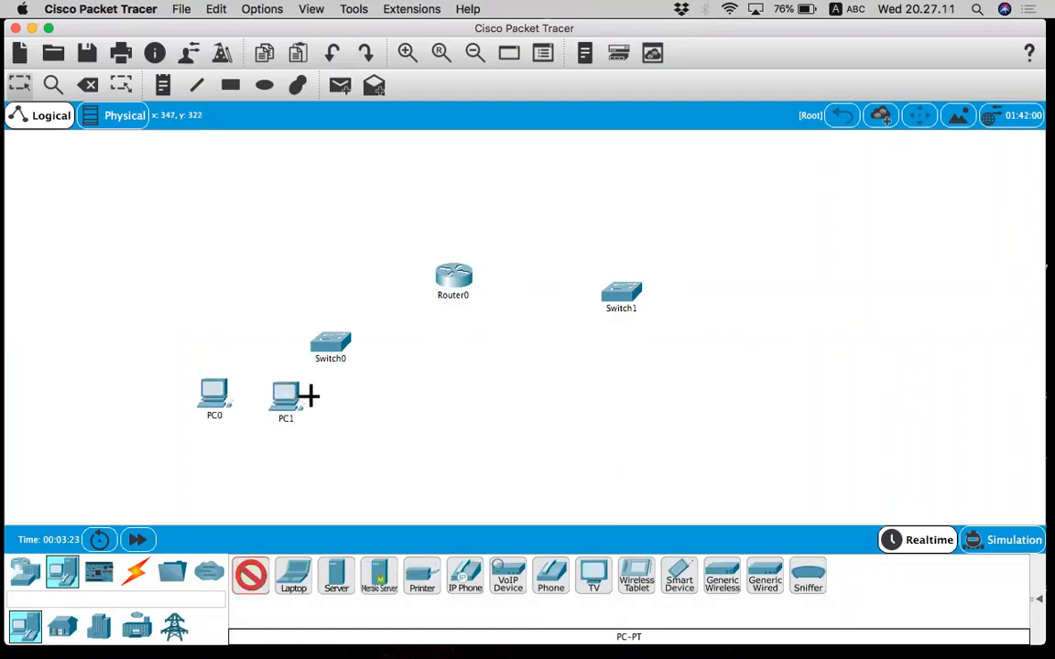
{"action": "left_click", "coordinate": [626, 359]}
{"action": "left_click", "coordinate": [682, 363]}
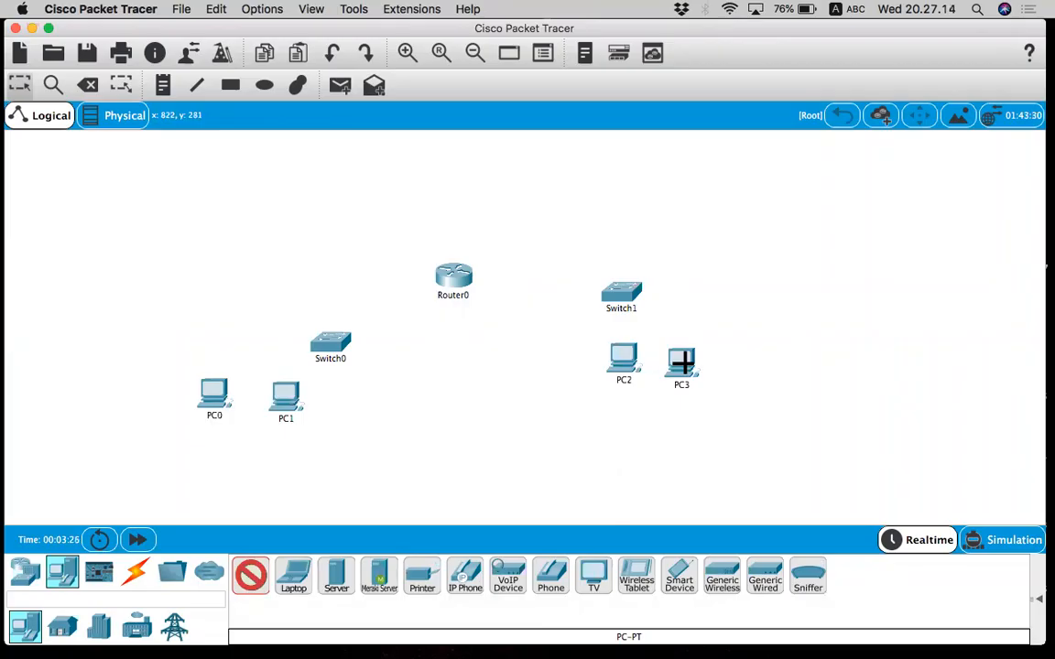
{"action": "key", "text": "Escape"}
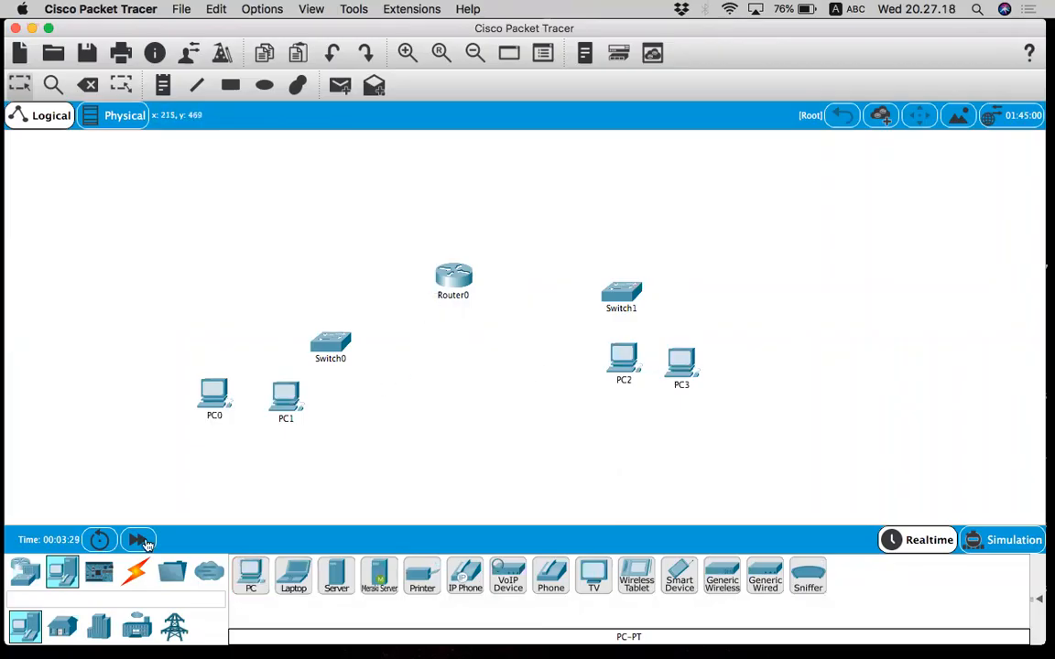
Step: Connect Router0 FastEthernet0/0 to Switch0 FastEthernet0/1 with a copper straight-through cable
{"action": "left_click", "coordinate": [135, 571]}
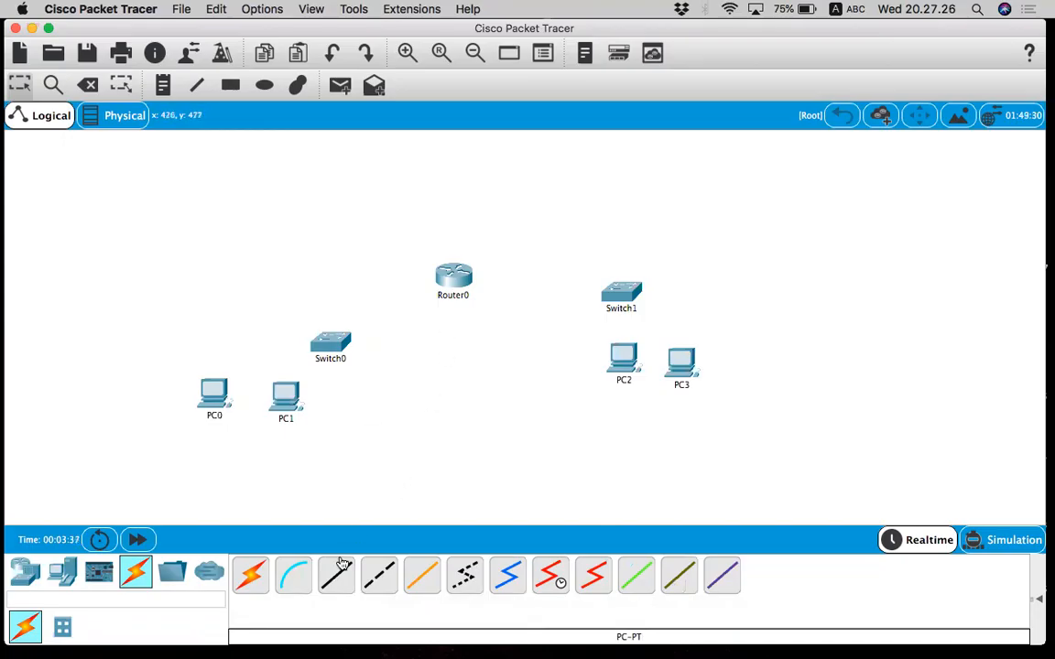
{"action": "left_click", "coordinate": [333, 584]}
{"action": "left_click", "coordinate": [441, 273]}
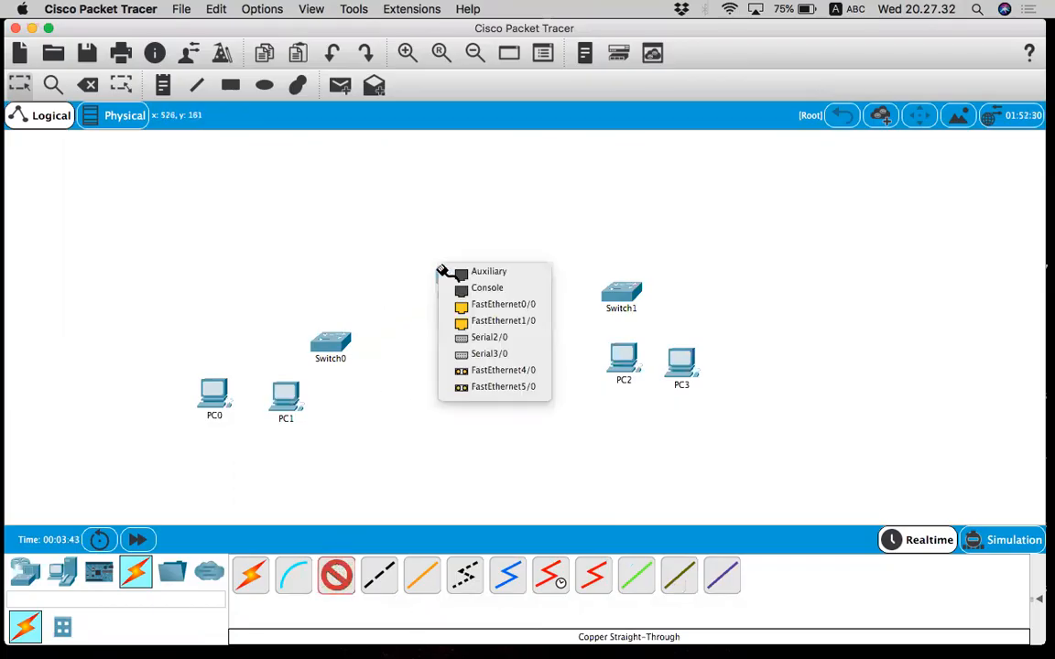
{"action": "left_click", "coordinate": [485, 306]}
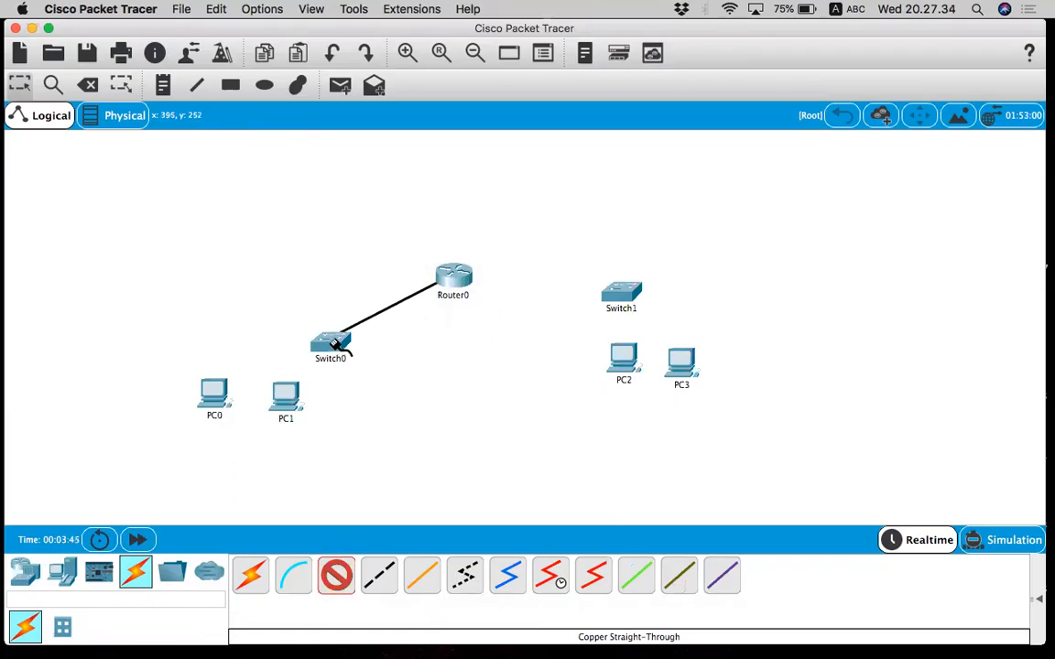
{"action": "left_click", "coordinate": [331, 340]}
{"action": "left_click", "coordinate": [389, 367]}
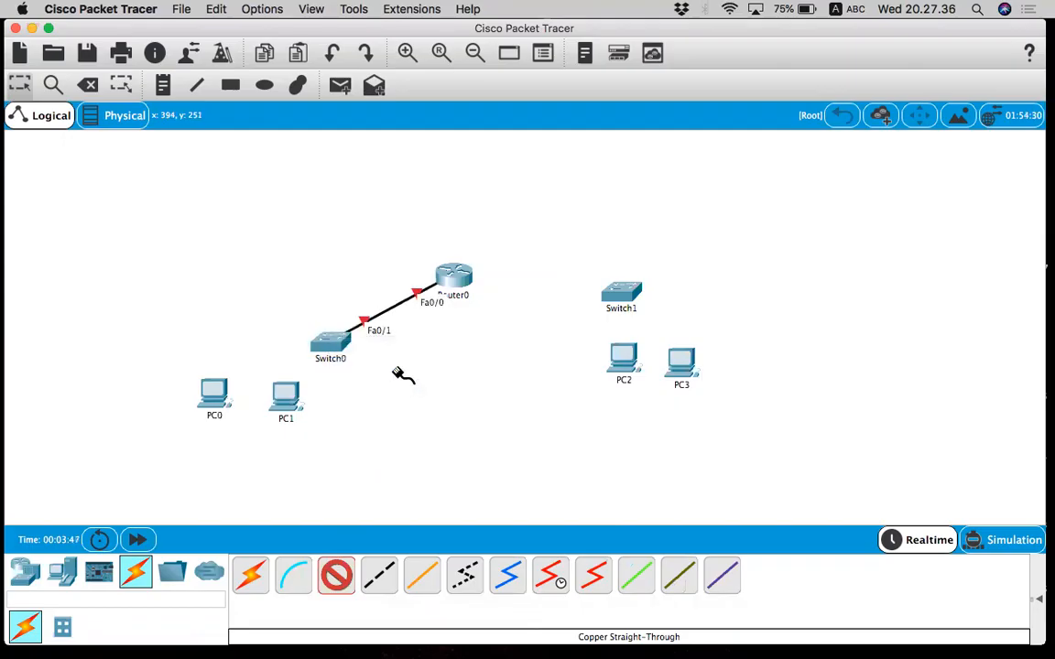
Step: Connect Router0 FastEthernet1/0 to Switch1 FastEthernet0/1 with a copper straight-through cable
{"action": "left_click", "coordinate": [457, 277]}
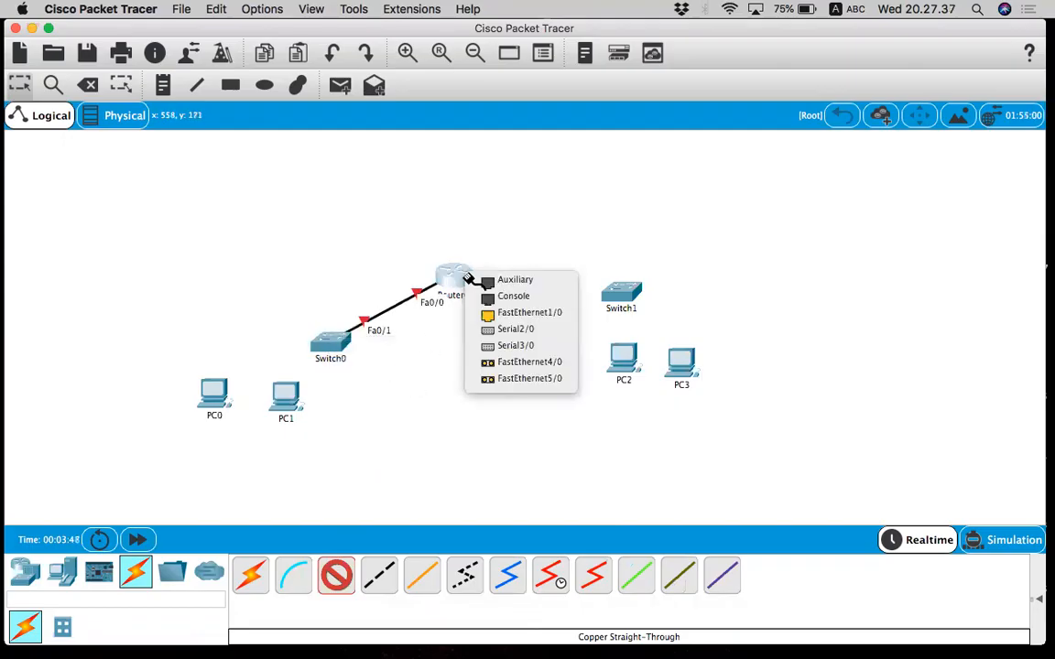
{"action": "left_click", "coordinate": [518, 312]}
{"action": "left_click", "coordinate": [623, 291]}
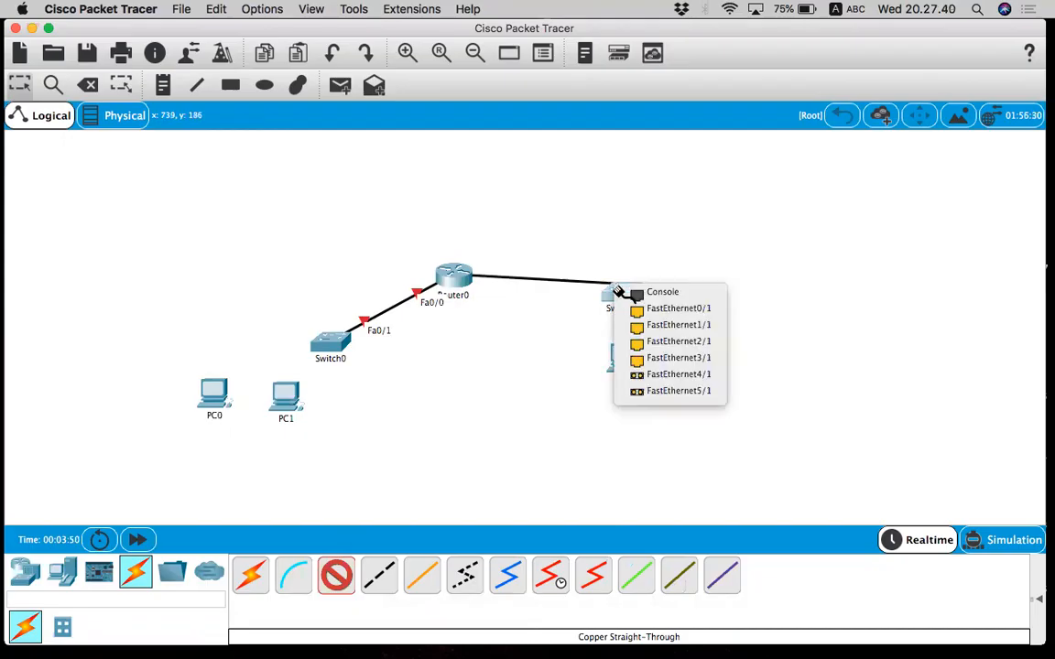
{"action": "left_click", "coordinate": [655, 309]}
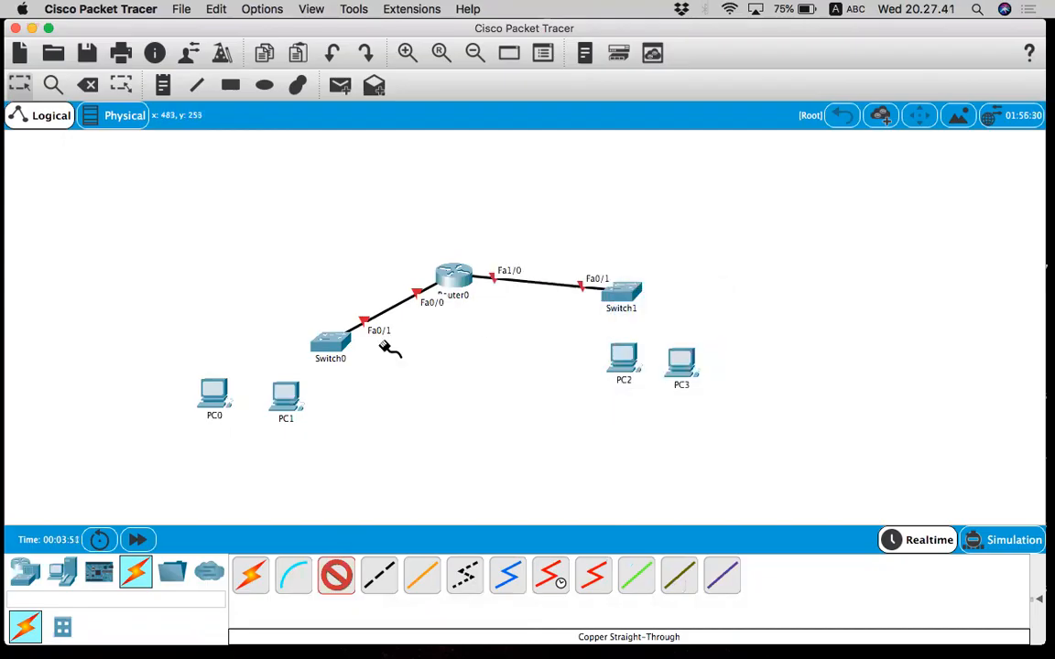
Step: Cable PC1 FastEthernet0 to Switch0 FastEthernet1/1 and PC0 FastEthernet0 to Switch0 FastEthernet2/1 with straight-through cables
{"action": "left_click", "coordinate": [292, 405]}
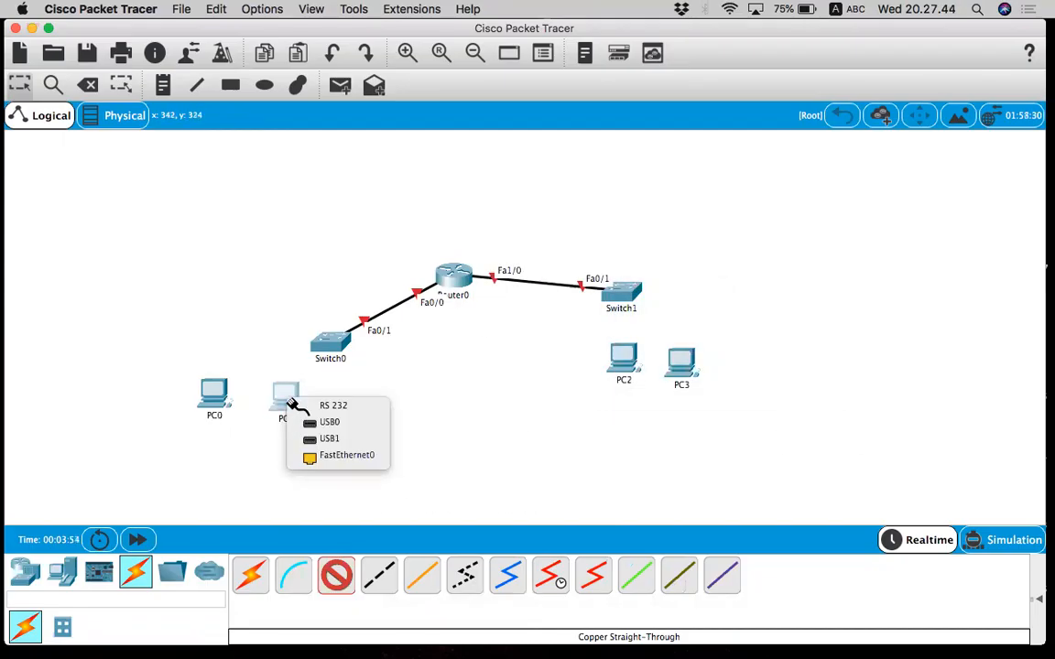
{"action": "left_click", "coordinate": [312, 455]}
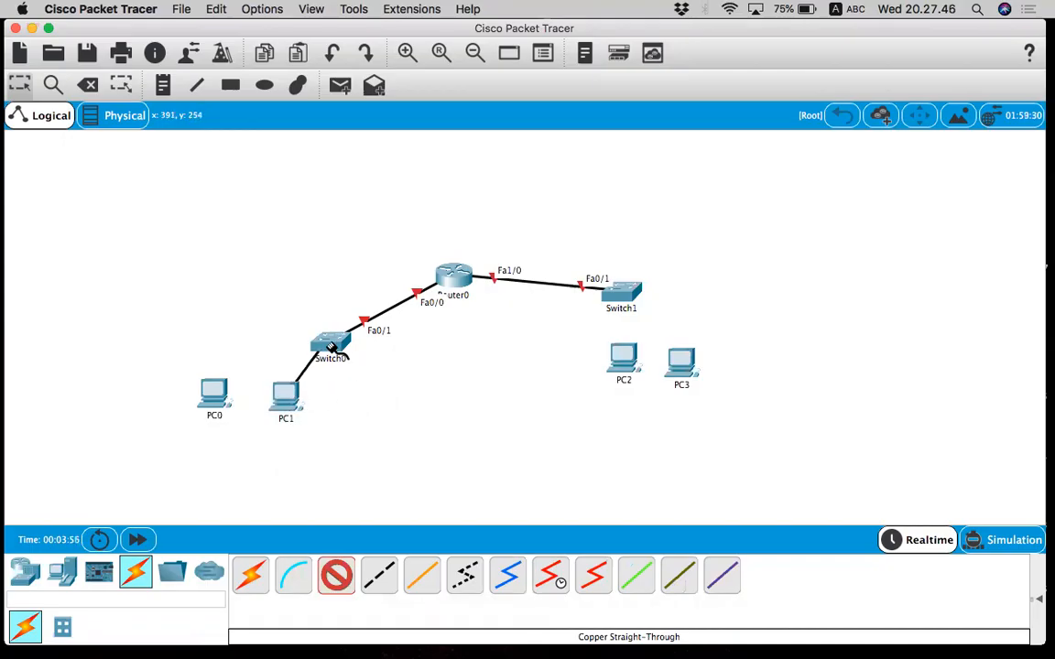
{"action": "left_click", "coordinate": [327, 341]}
{"action": "left_click", "coordinate": [381, 361]}
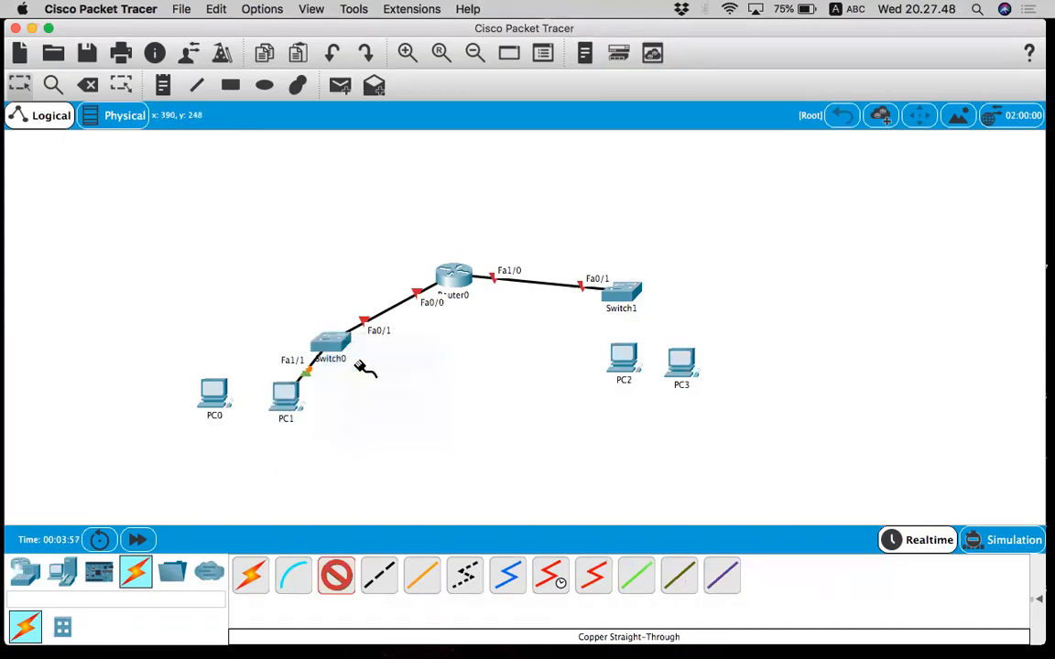
{"action": "left_click", "coordinate": [214, 392]}
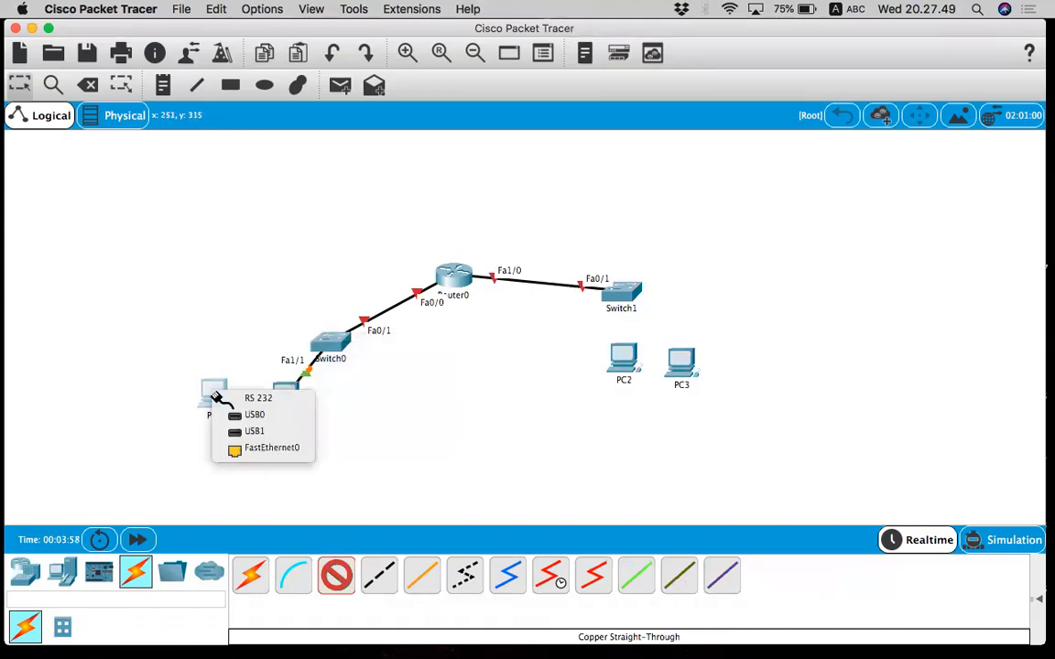
{"action": "left_click", "coordinate": [261, 447]}
{"action": "left_click", "coordinate": [328, 342]}
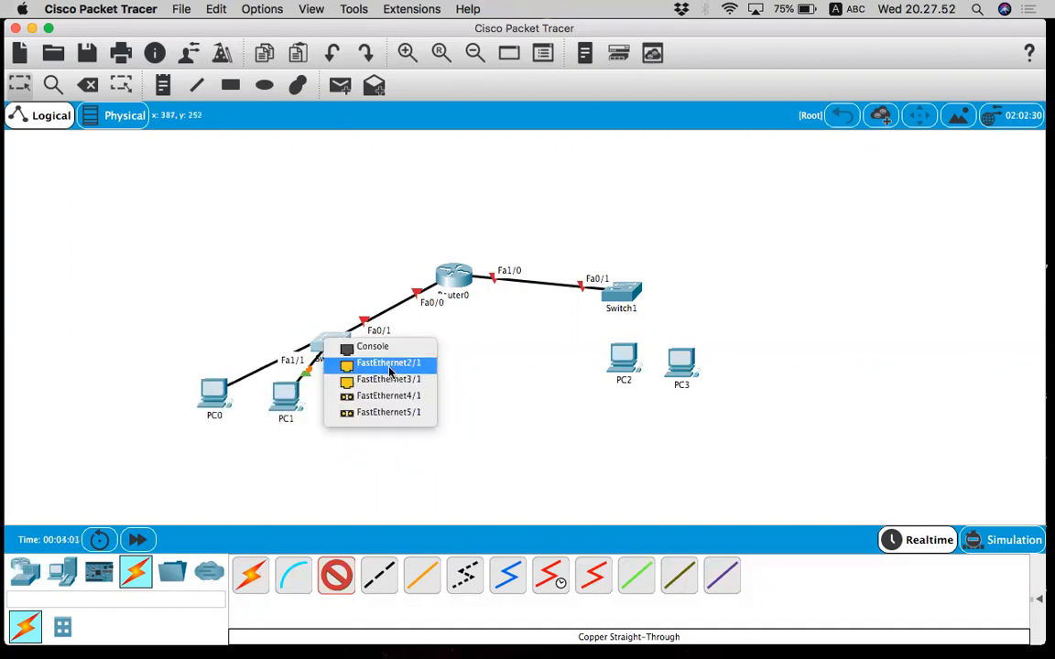
{"action": "left_click", "coordinate": [384, 364]}
Step: Cable PC2 FastEthernet0 to Switch1 FastEthernet1/1 and PC3 FastEthernet0 to Switch1 FastEthernet2/1 with straight-through cables
{"action": "left_click", "coordinate": [619, 363]}
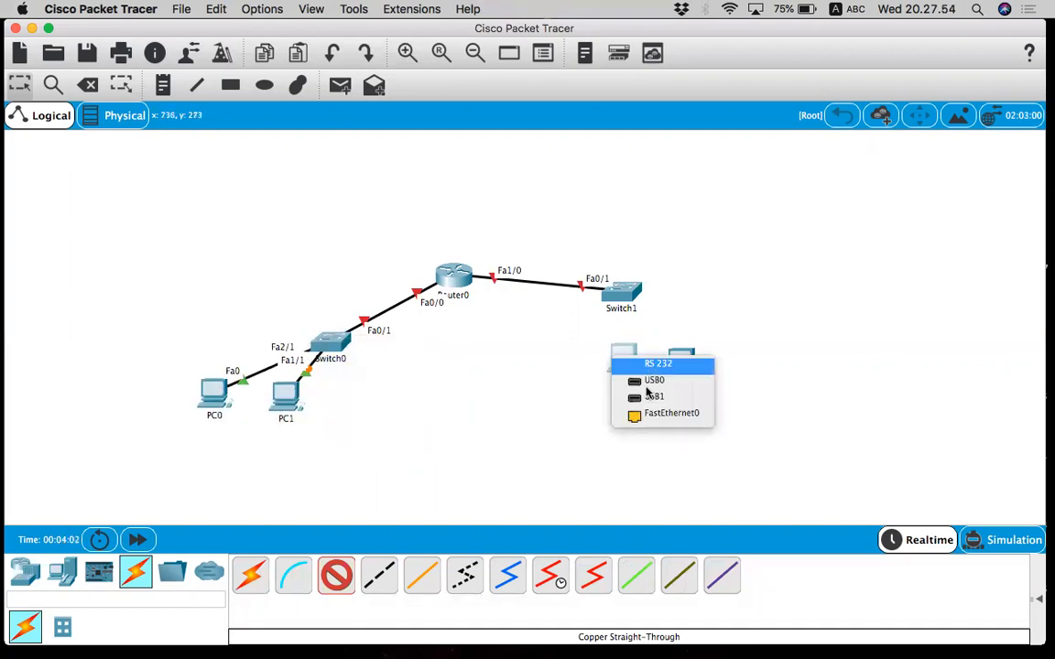
{"action": "left_click", "coordinate": [673, 415]}
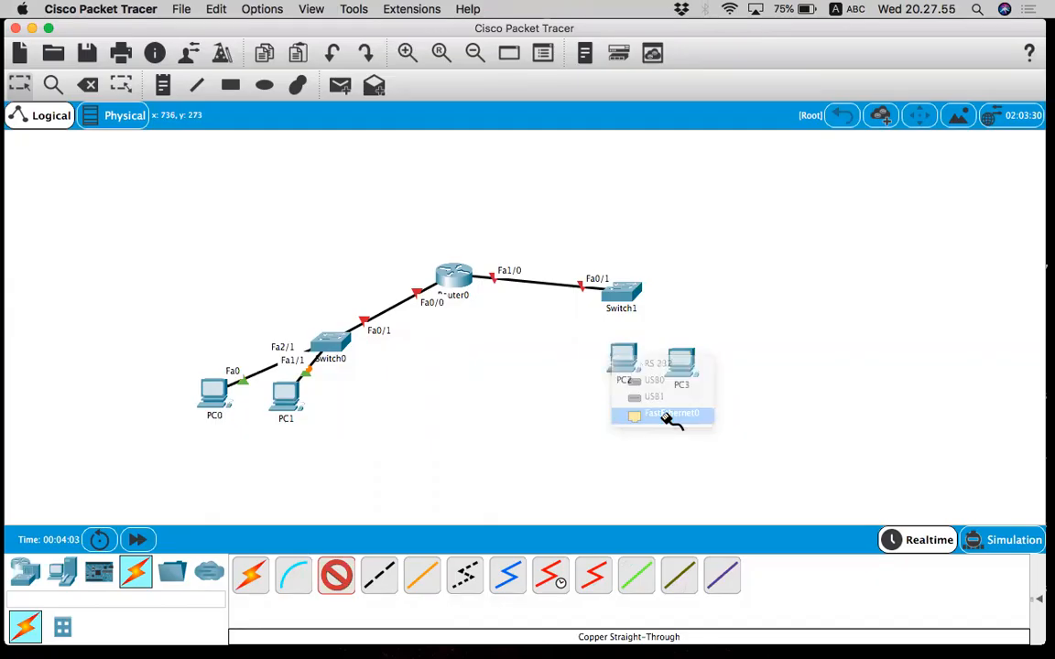
{"action": "left_click", "coordinate": [630, 298]}
{"action": "left_click", "coordinate": [645, 313]}
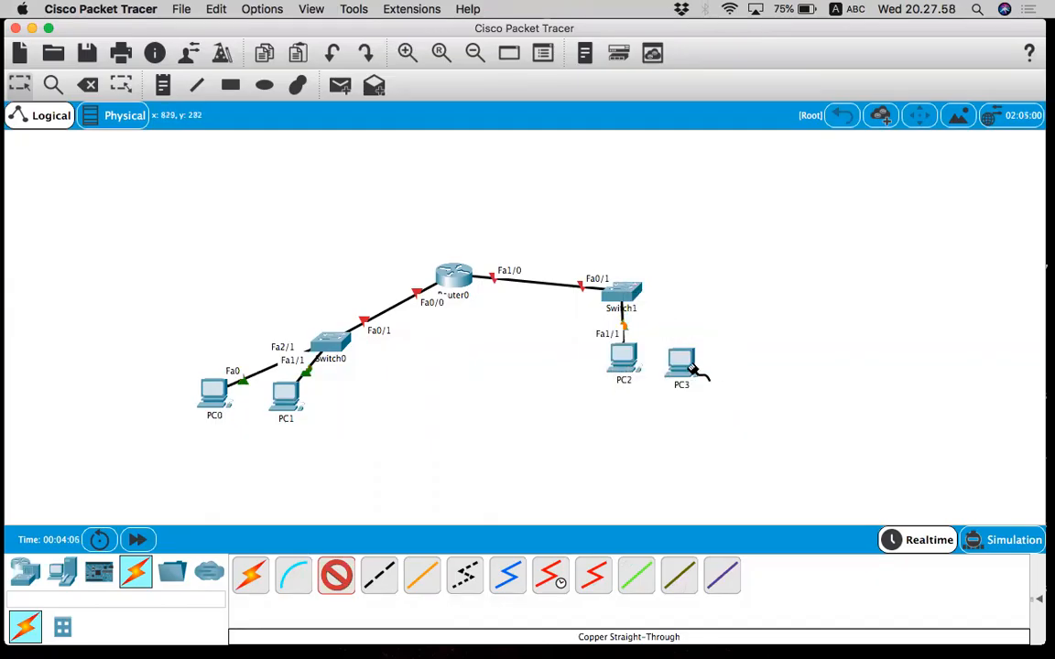
{"action": "left_click", "coordinate": [682, 370]}
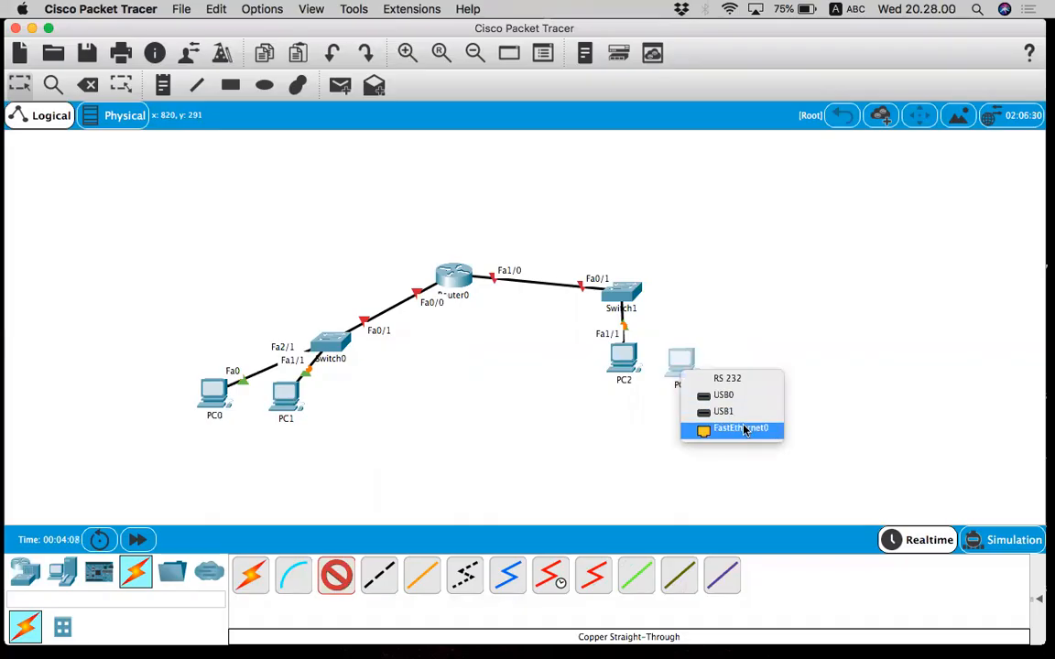
{"action": "left_click", "coordinate": [733, 428]}
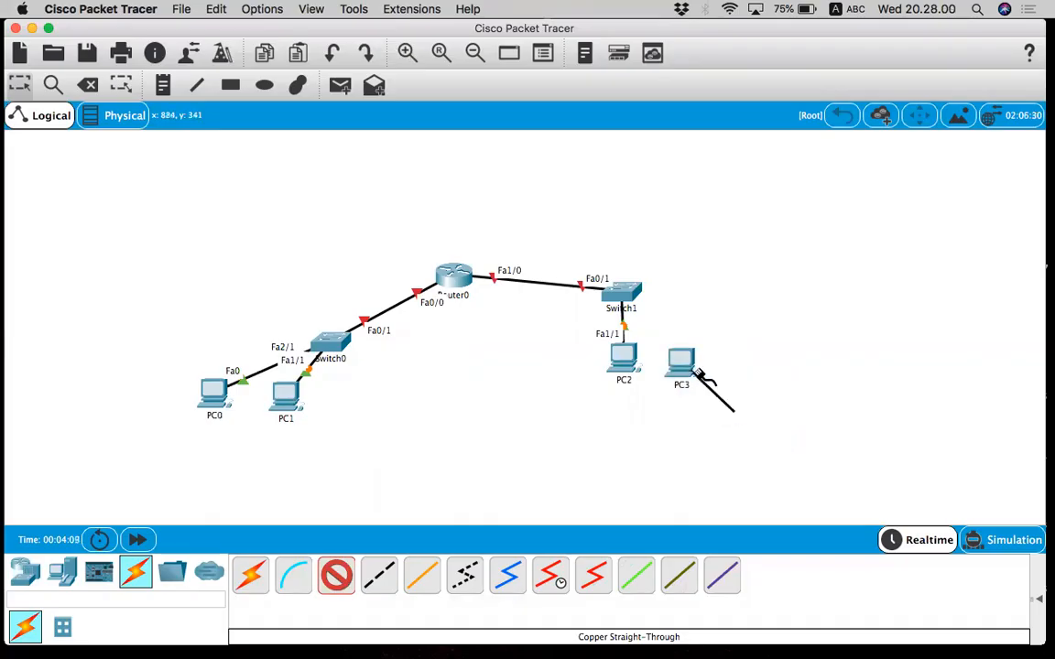
{"action": "left_click", "coordinate": [632, 291]}
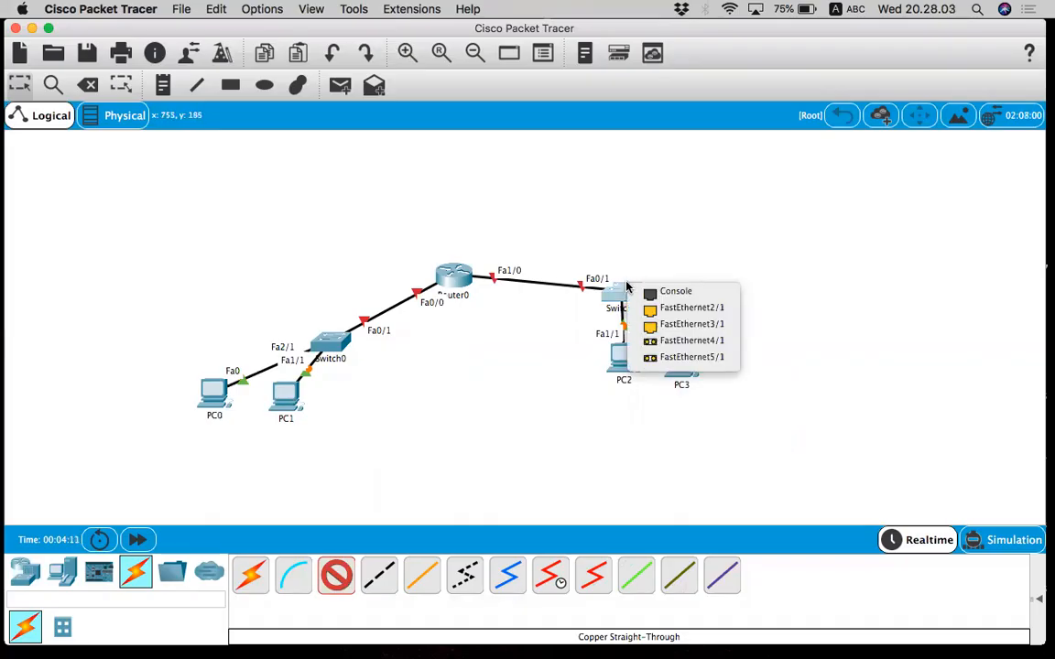
{"action": "left_click", "coordinate": [685, 308]}
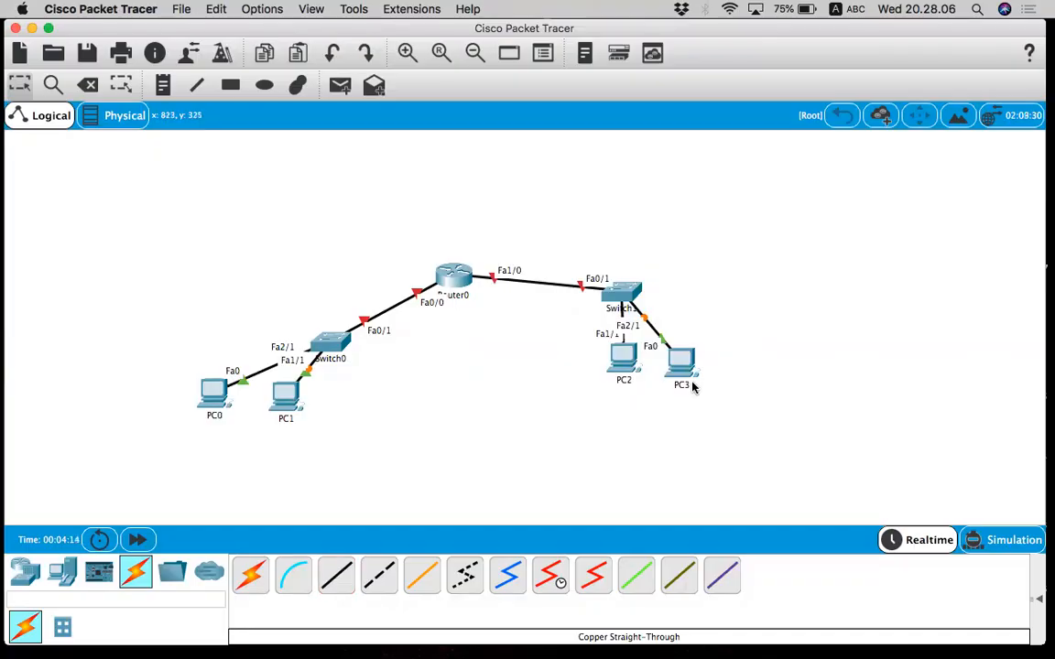
Step: Spread out the PCs under Switch1 by moving PC3 farther right and PC2 down and to the right
{"action": "left_click_drag", "start_coordinate": [685, 363], "coordinate": [776, 367]}
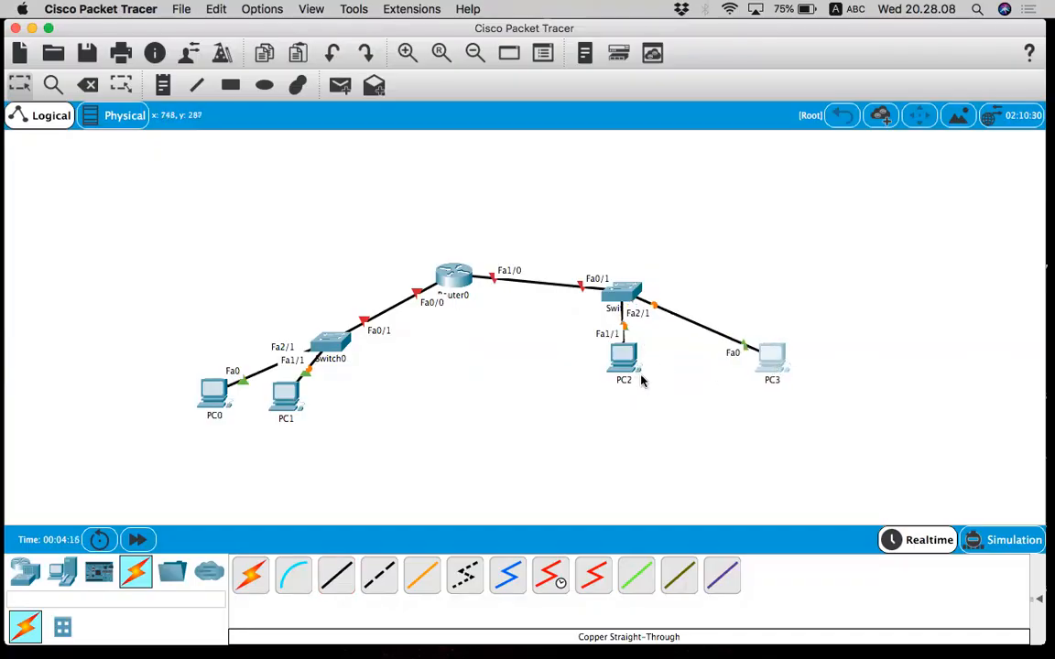
{"action": "left_click_drag", "start_coordinate": [626, 362], "coordinate": [677, 391]}
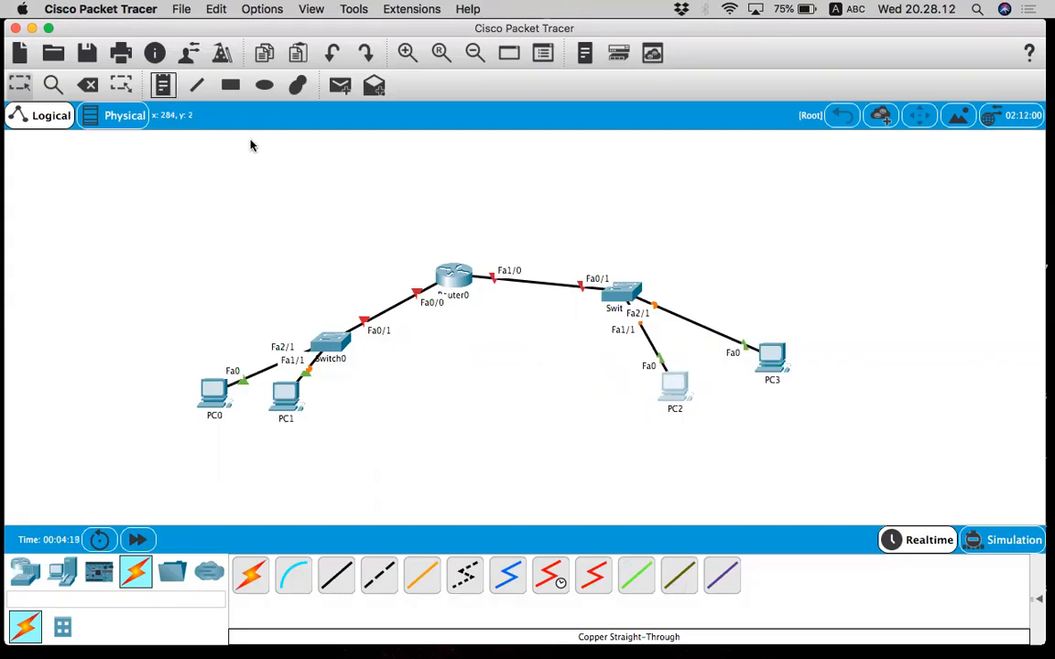
Step: Add a text note reading 192.168.1.0/24 beside the Switch0 network, below the router
{"action": "left_click", "coordinate": [166, 89]}
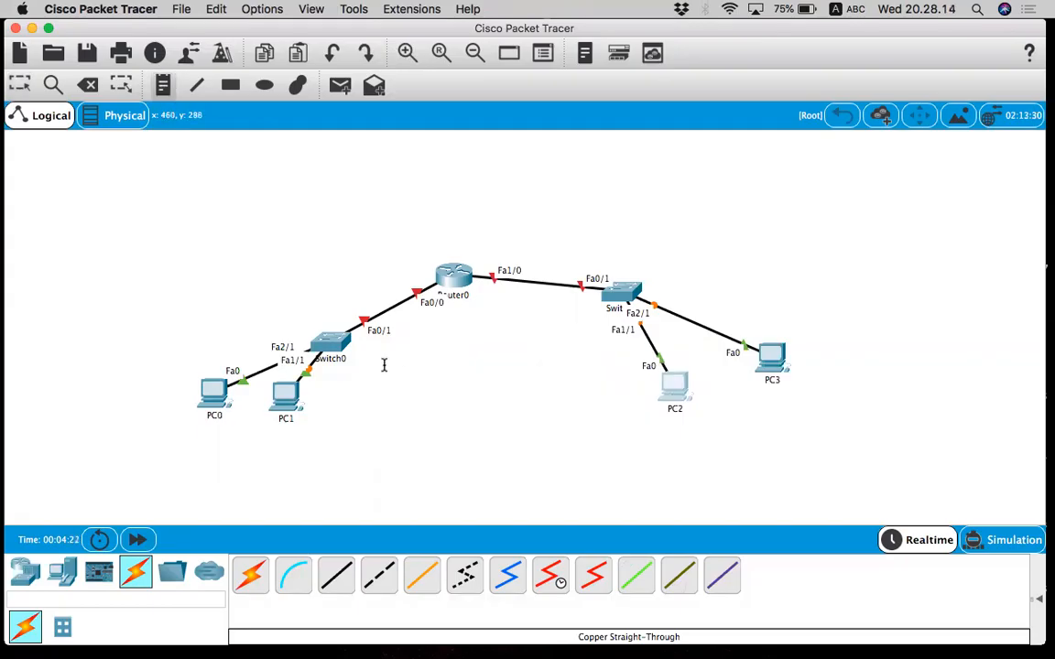
{"action": "left_click", "coordinate": [386, 374]}
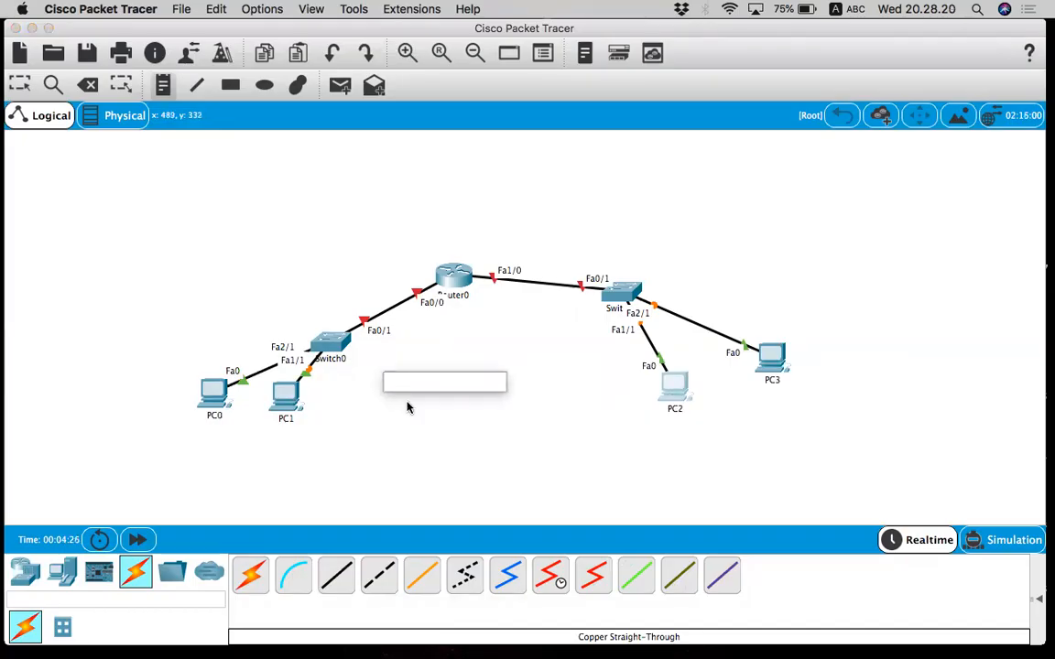
{"action": "type", "text": "192.168.1"}
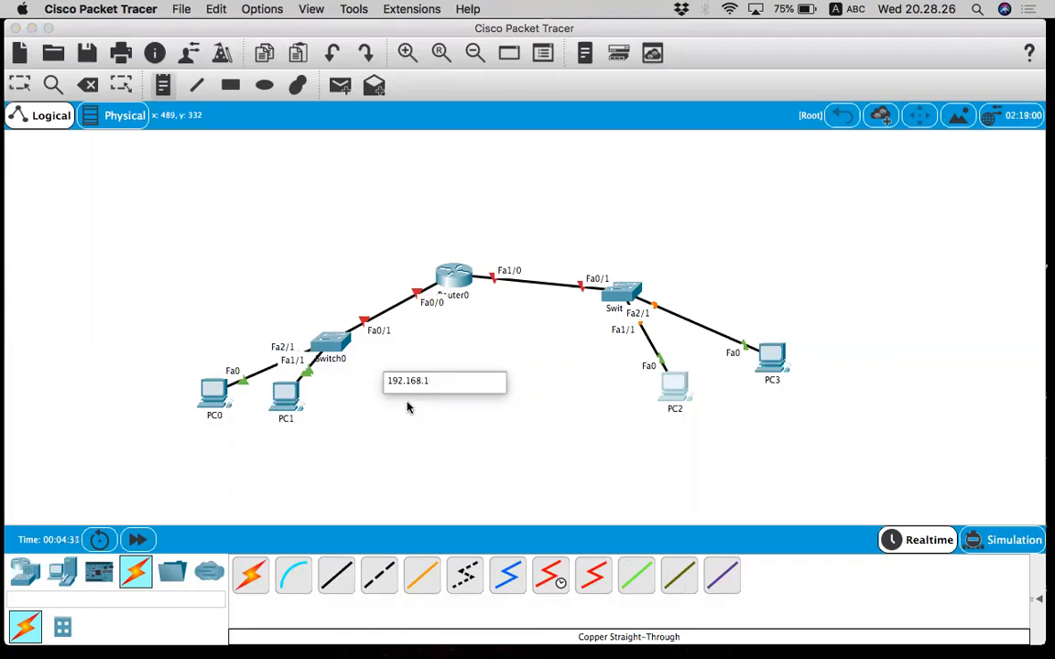
{"action": "type", "text": ".0/24"}
{"action": "left_click", "coordinate": [416, 423]}
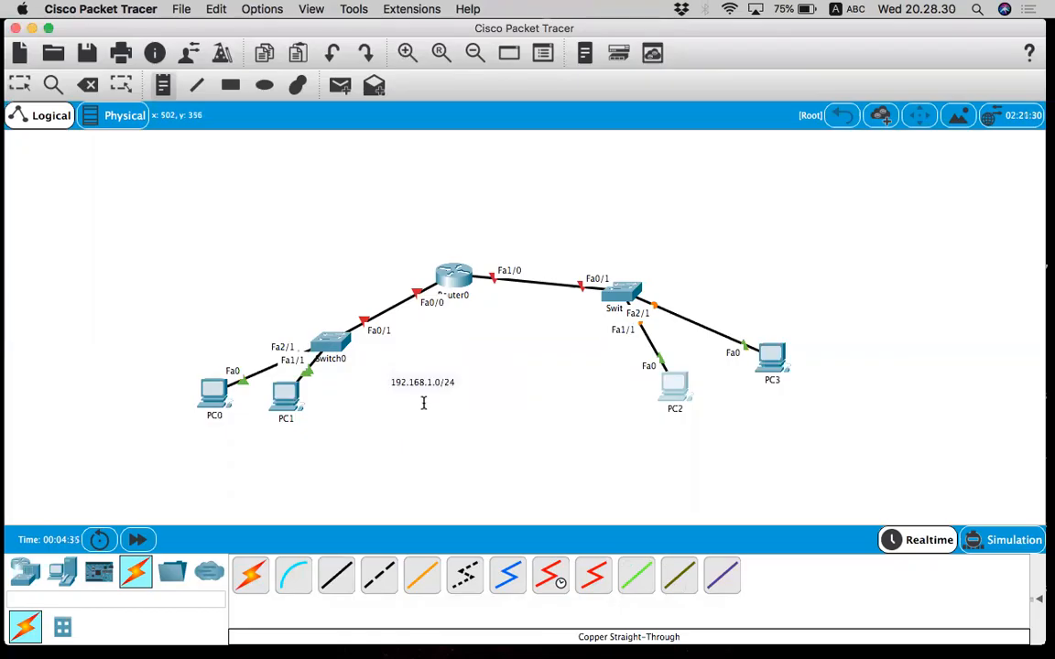
Step: Add a text note reading 192.168.10.0/24 above the link between Router0 and Switch1
{"action": "left_click", "coordinate": [426, 382]}
{"action": "key", "text": "Escape"}
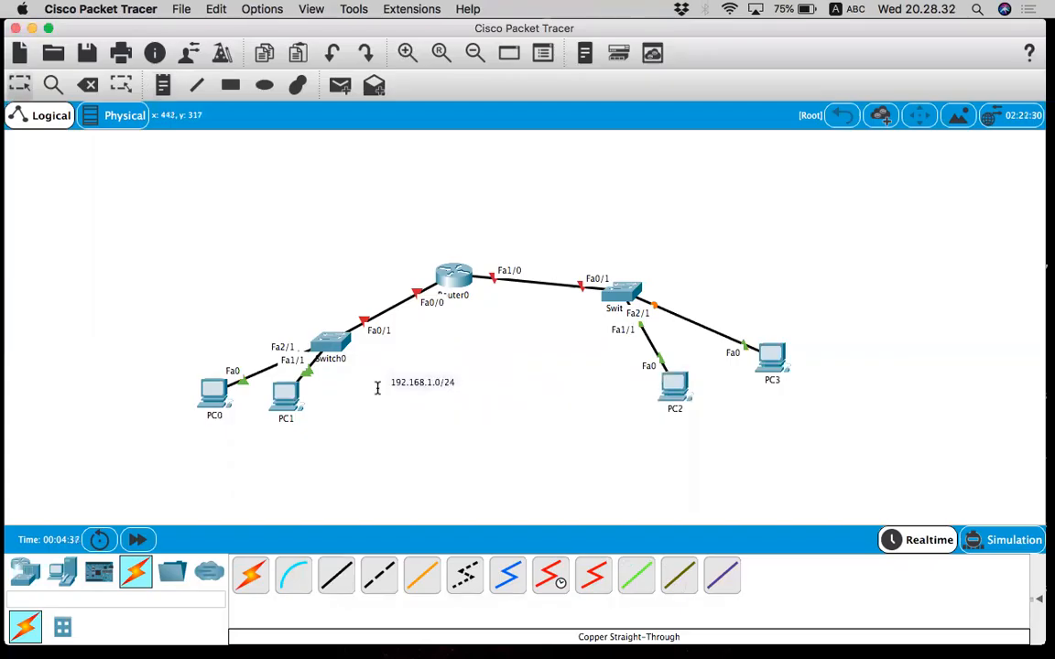
{"action": "left_click", "coordinate": [162, 84]}
{"action": "left_click", "coordinate": [544, 253]}
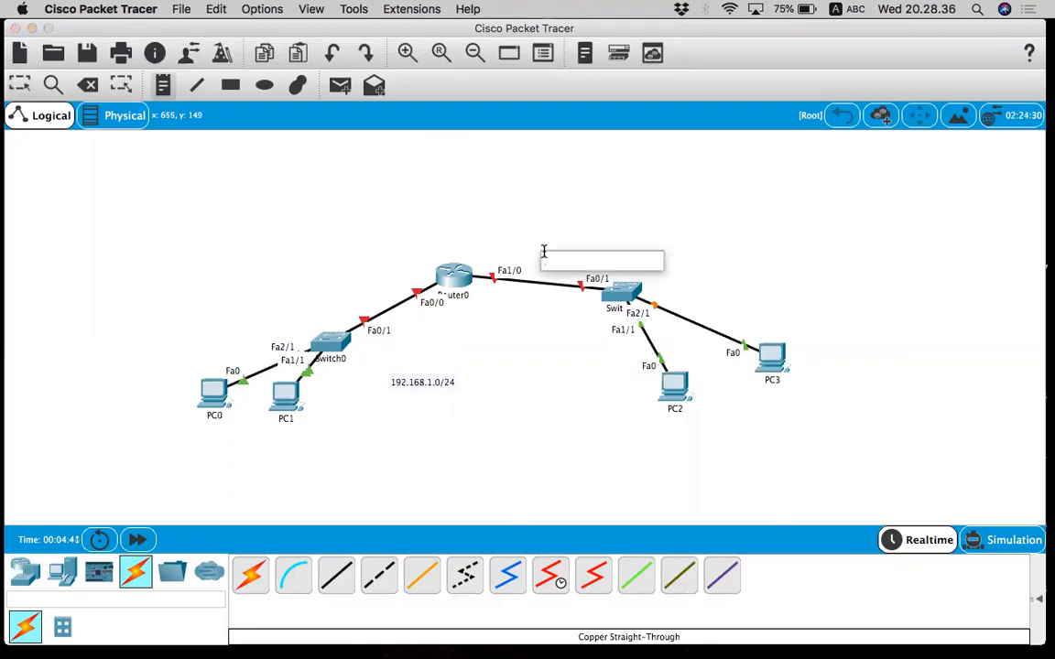
{"action": "type", "text": "192.16"}
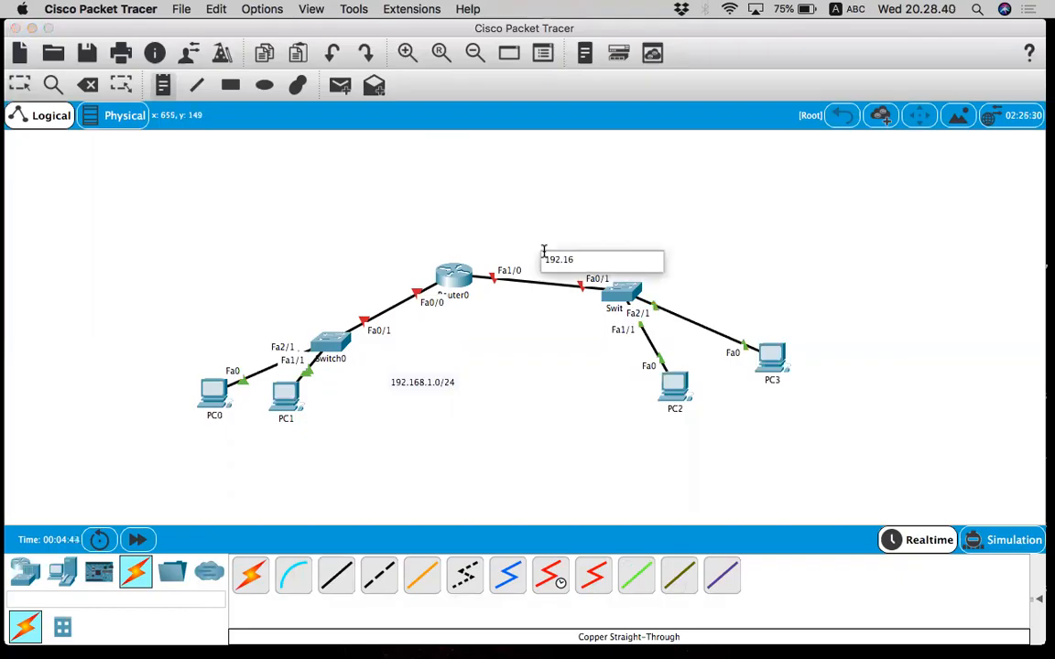
{"action": "type", "text": "8.10.0/24"}
Step: Label the router's interfaces with text notes: 1.1 beside Fa0/0 and 10.1 beside Fa1/0
{"action": "left_click", "coordinate": [415, 279]}
{"action": "left_click", "coordinate": [419, 275]}
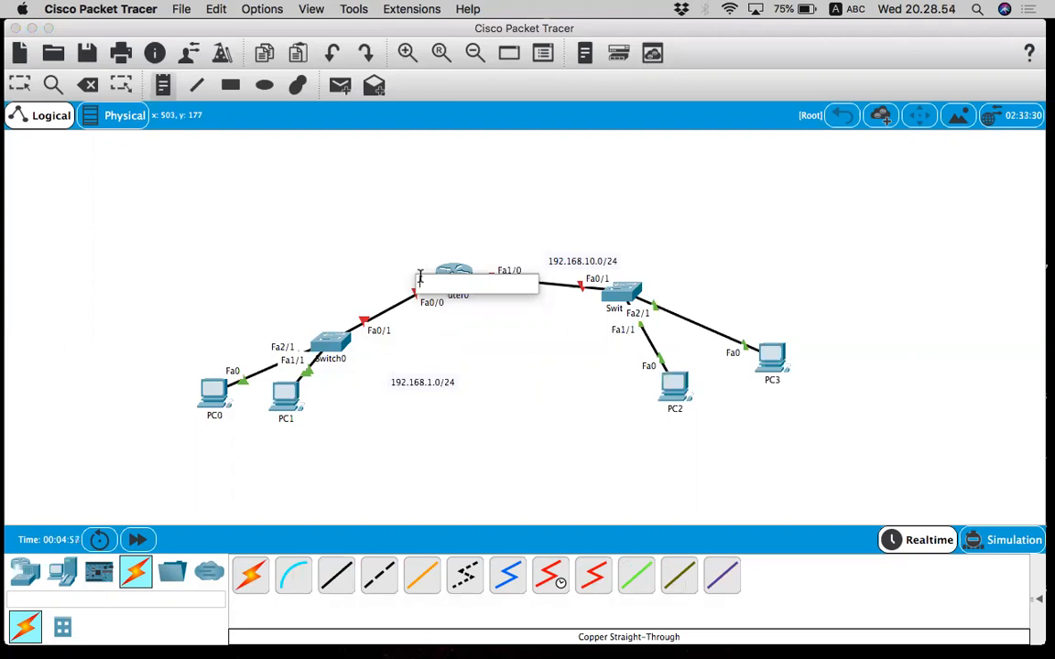
{"action": "type", "text": "1.1"}
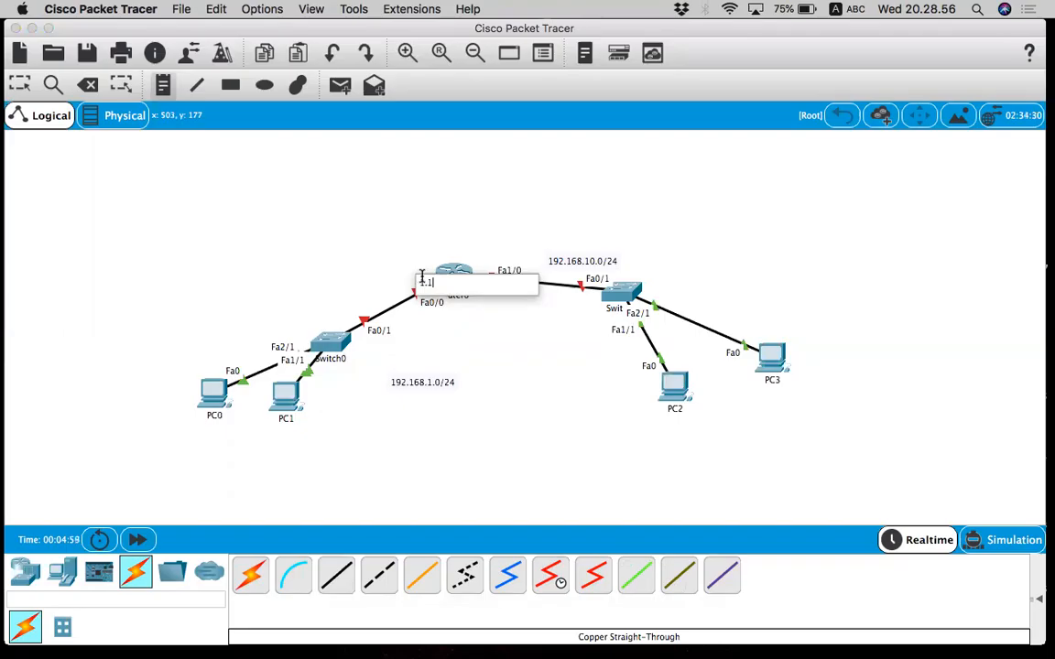
{"action": "left_click", "coordinate": [434, 244]}
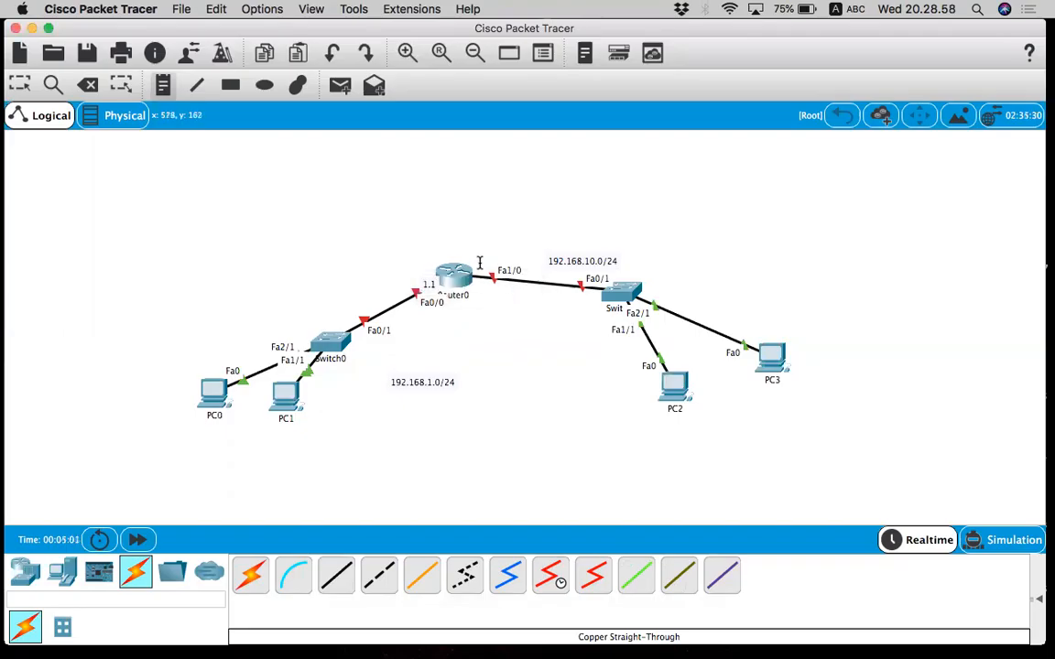
{"action": "left_click", "coordinate": [479, 264]}
{"action": "type", "text": "10.1"}
{"action": "left_click", "coordinate": [504, 307]}
Step: Move the 10.1 note up above the router's Fa1/0 end and the 1.1 note slightly up and left of the router
{"action": "left_click", "coordinate": [487, 269]}
{"action": "key", "text": "Escape"}
{"action": "left_click_drag", "start_coordinate": [485, 270], "coordinate": [415, 272]}
{"action": "left_click", "coordinate": [426, 280]}
{"action": "left_click", "coordinate": [481, 321]}
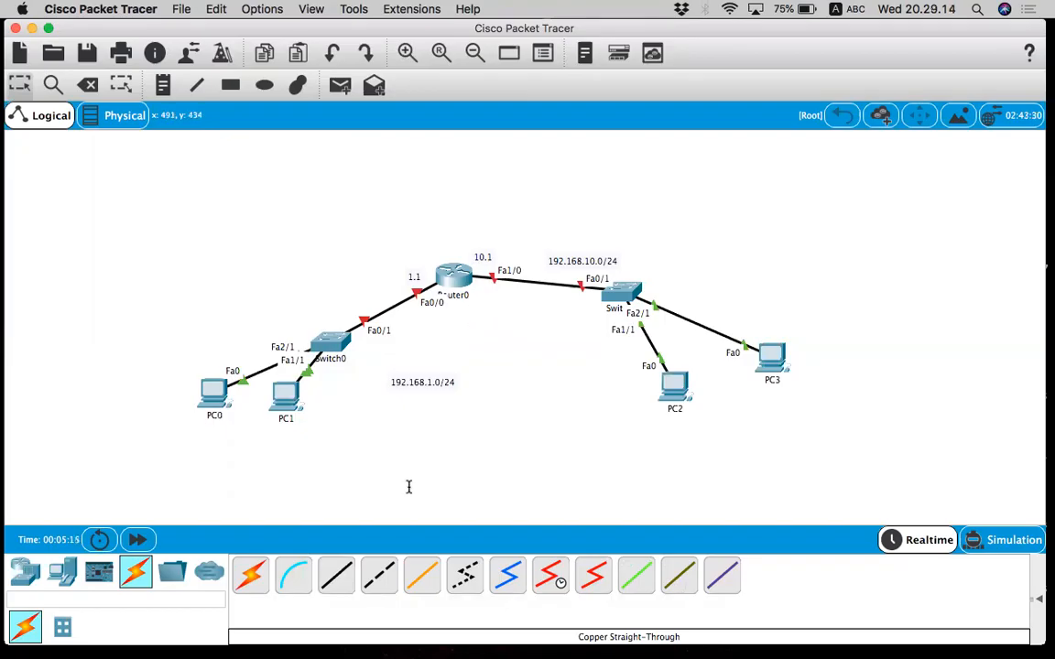
Step: Place a laptop above and left of Router0 and connect its RS 232 port to the router's Console port with a console cable
{"action": "left_click", "coordinate": [48, 574]}
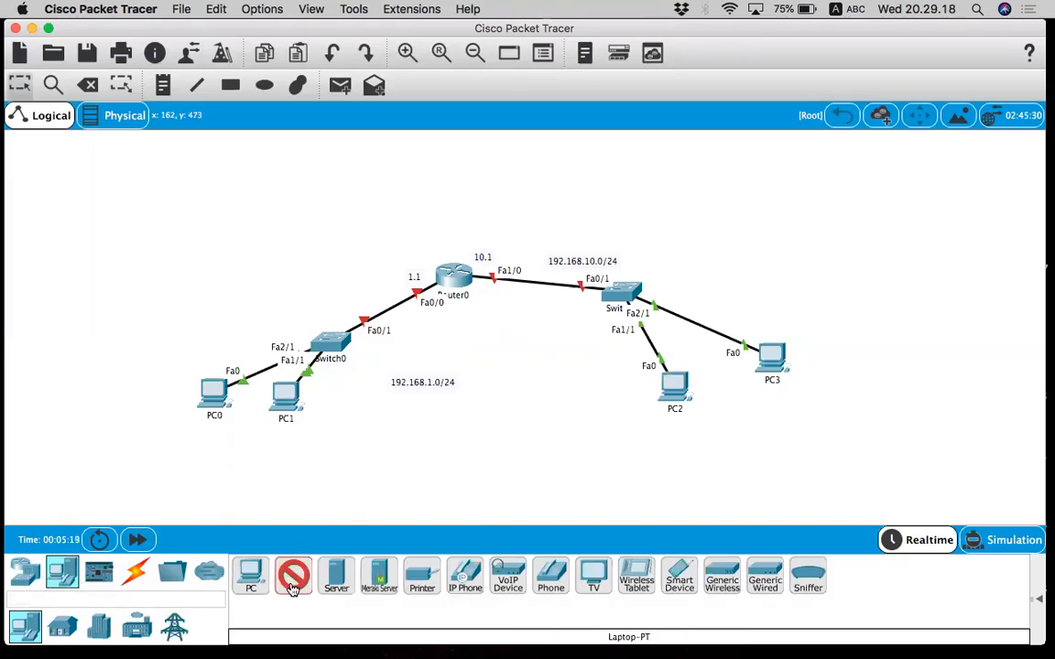
{"action": "left_click", "coordinate": [360, 205]}
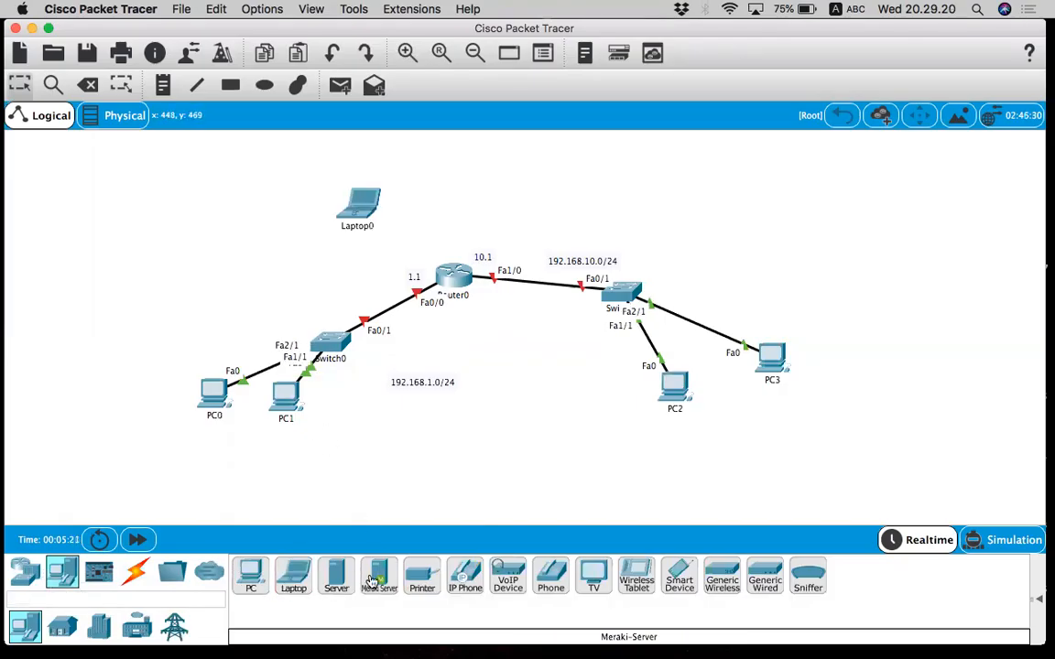
{"action": "left_click", "coordinate": [135, 572]}
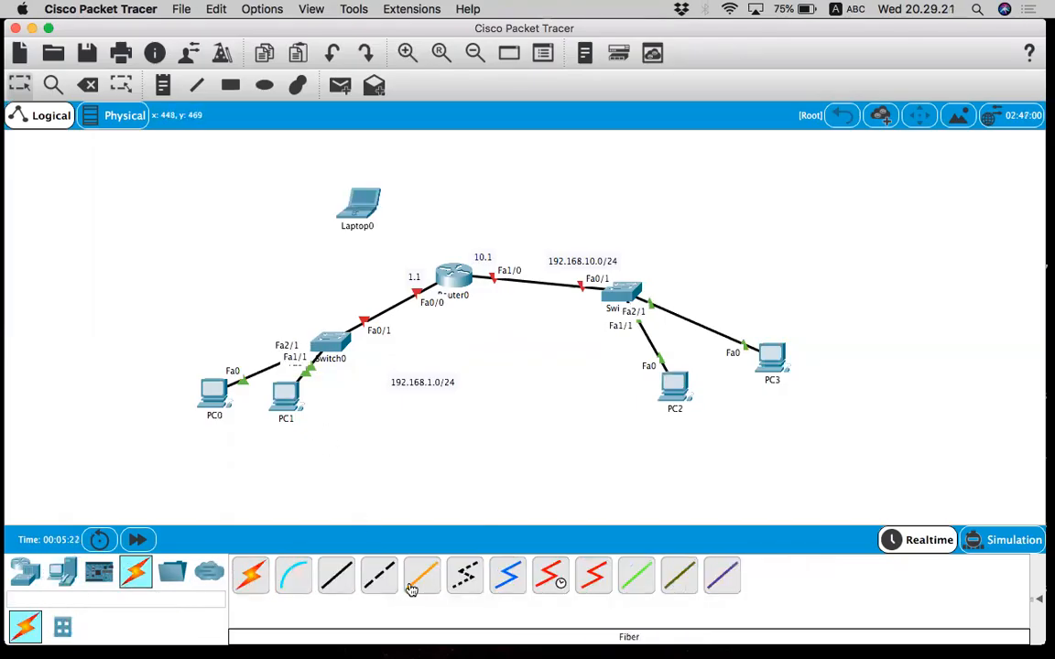
{"action": "left_click", "coordinate": [296, 587]}
{"action": "left_click", "coordinate": [361, 206]}
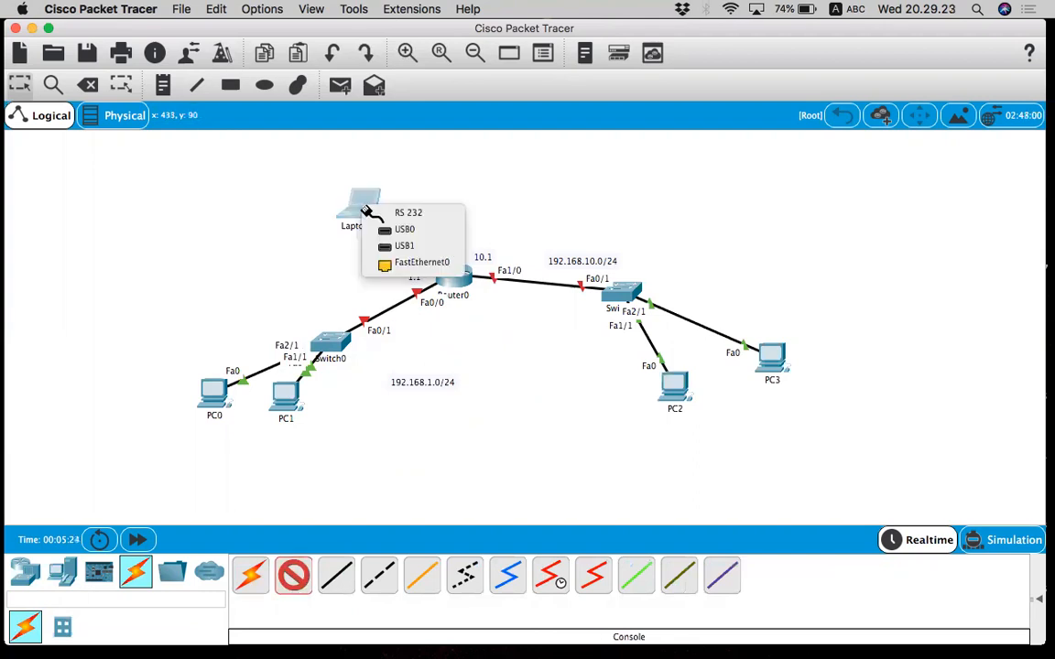
{"action": "left_click", "coordinate": [417, 213]}
{"action": "left_click", "coordinate": [454, 275]}
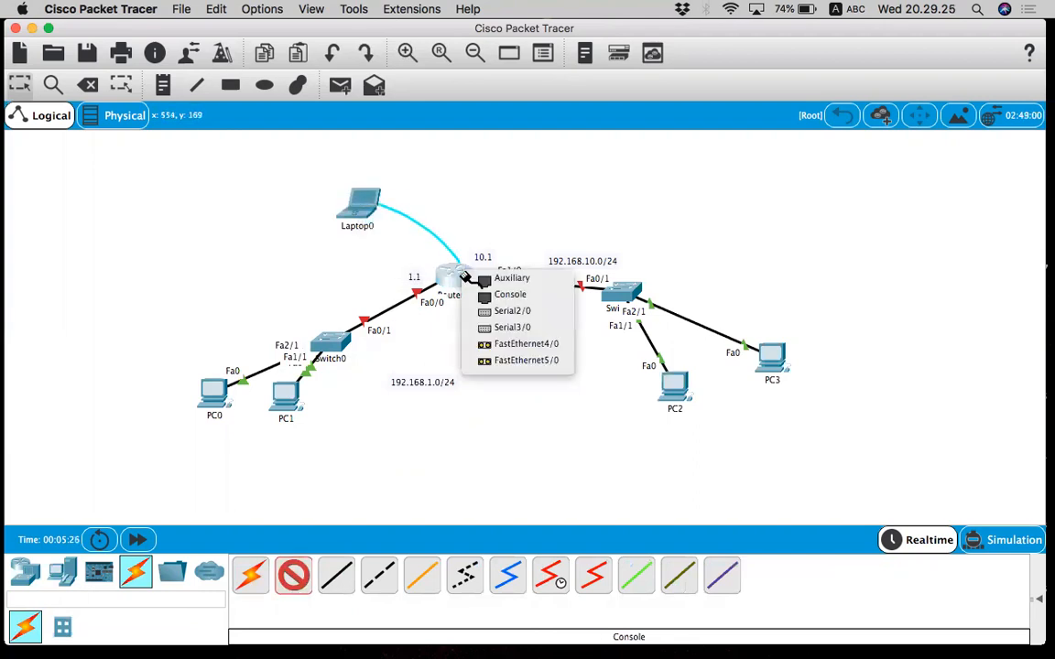
{"action": "left_click", "coordinate": [504, 296]}
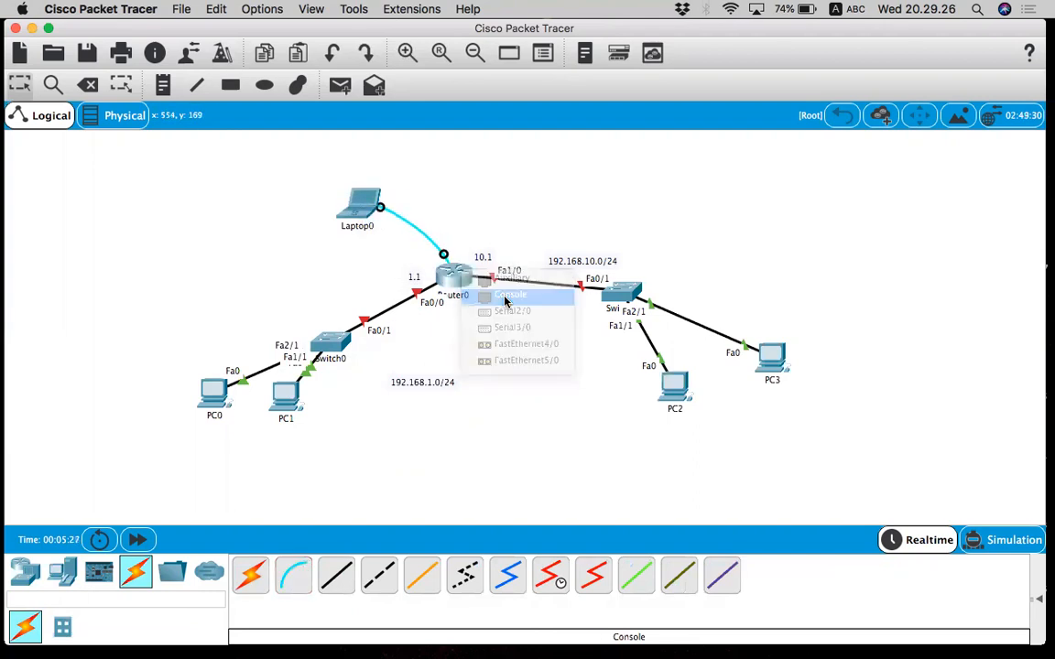
Step: Open a terminal session on Laptop0 with the default port settings and answer no to the initial configuration dialog
{"action": "left_click", "coordinate": [359, 208]}
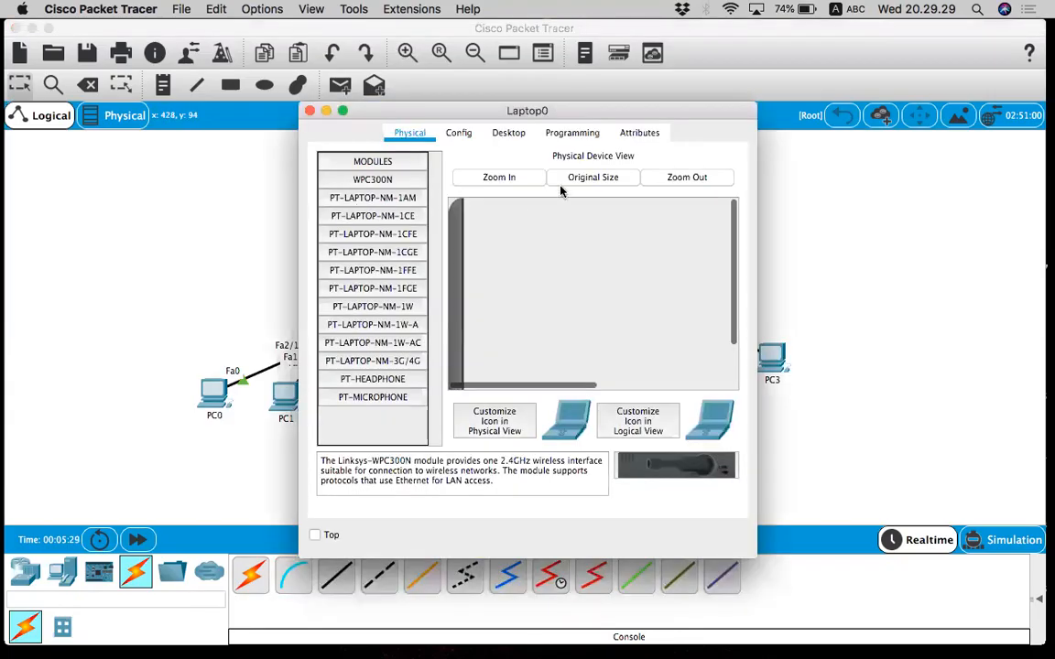
{"action": "left_click", "coordinate": [509, 134]}
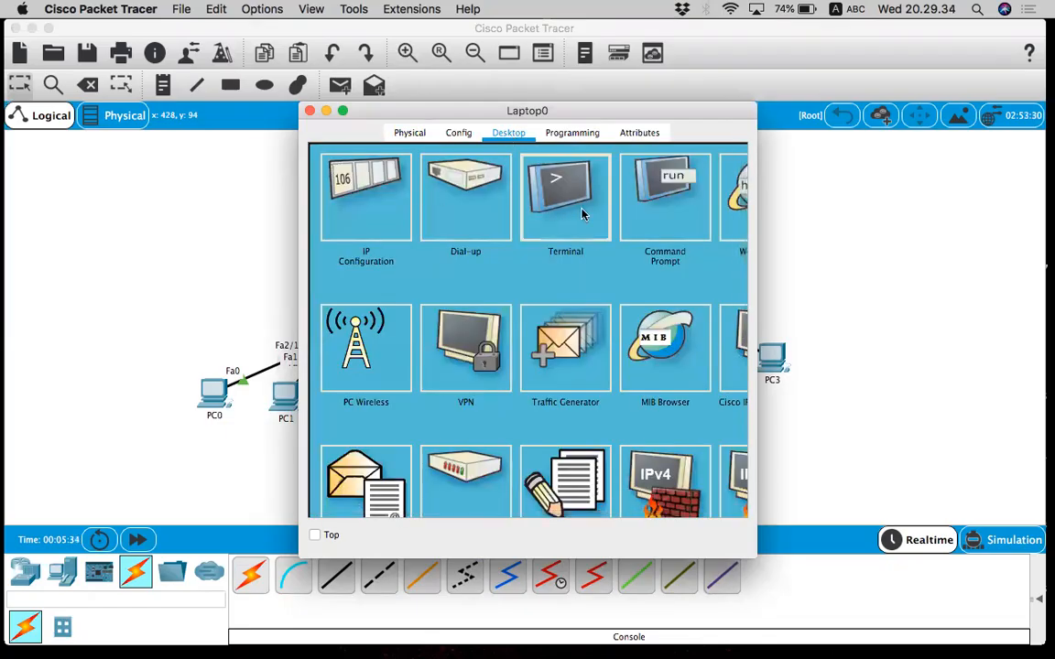
{"action": "left_click", "coordinate": [579, 216]}
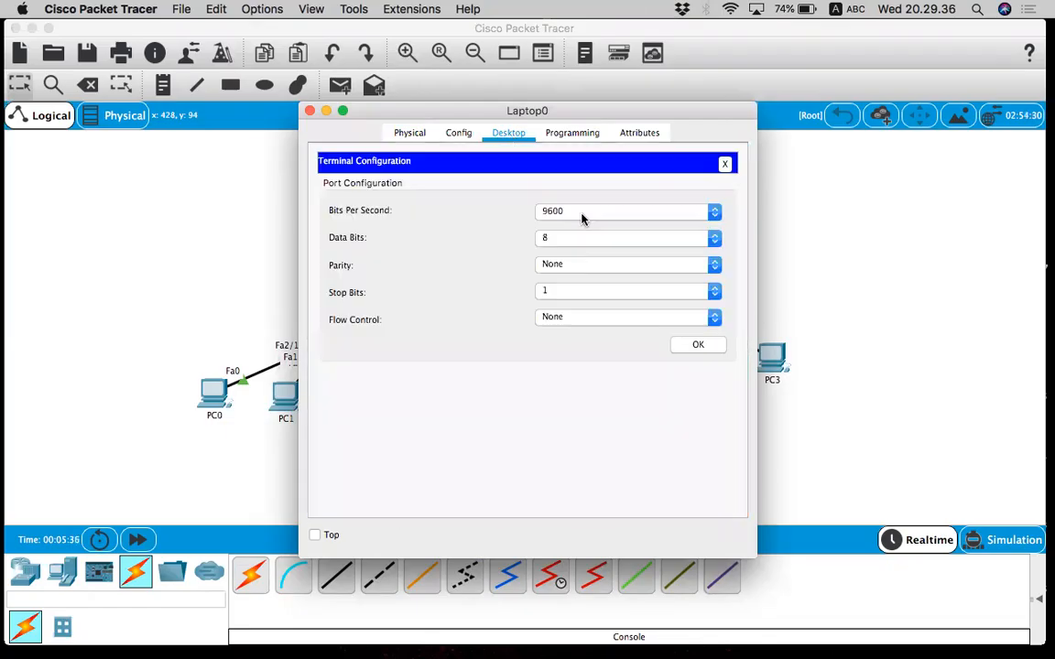
{"action": "left_click", "coordinate": [695, 344]}
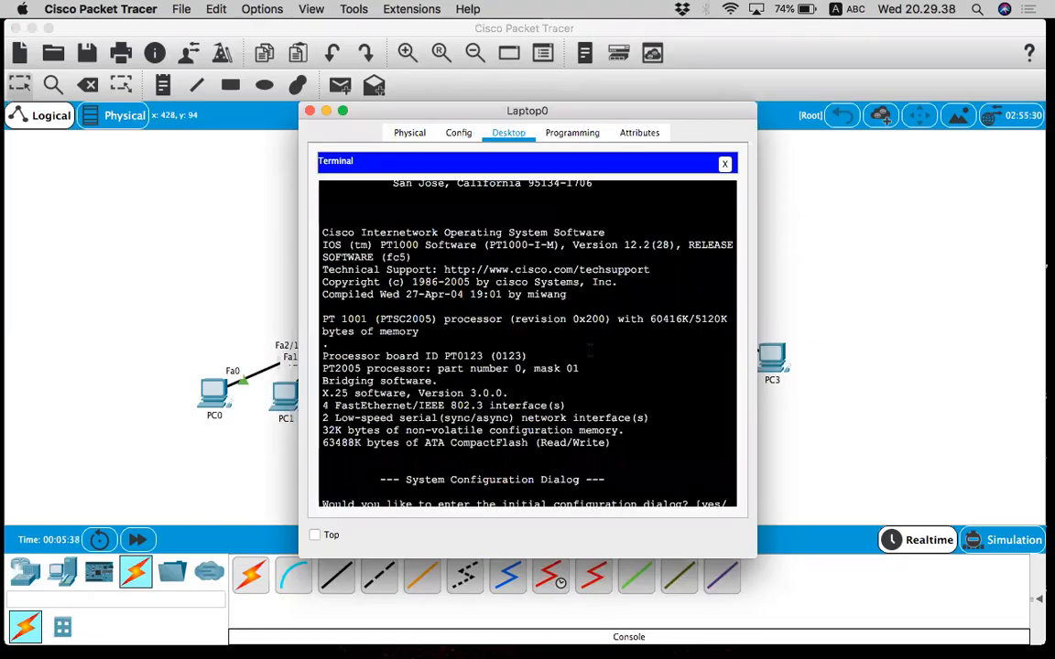
{"action": "type", "text": "no"}
{"action": "key", "text": "Return"}
{"action": "key", "text": "Return"}
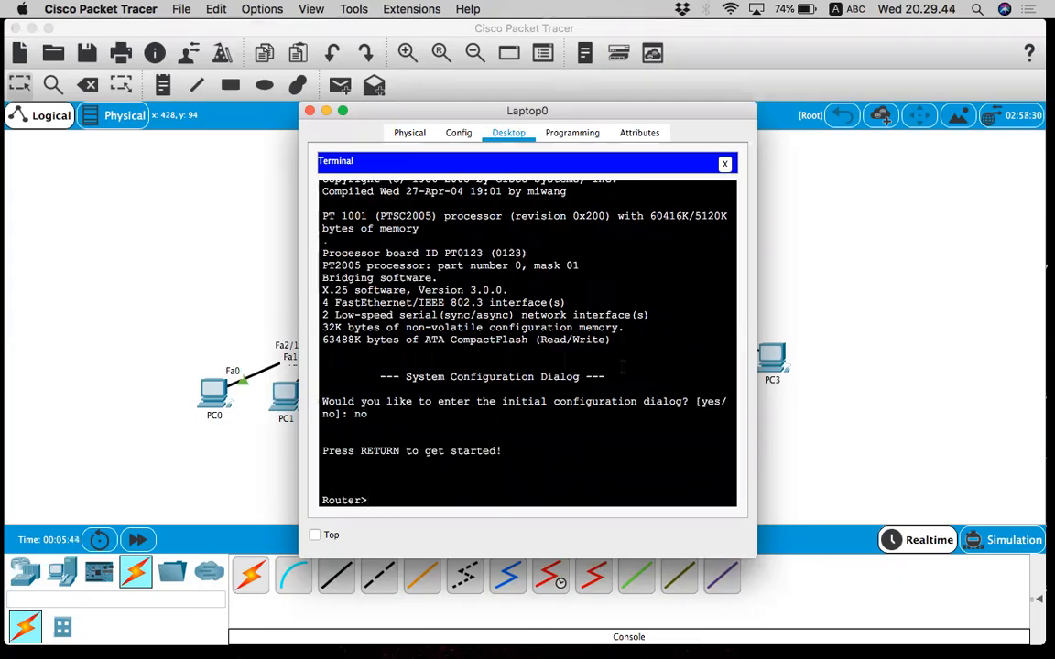
Step: Enter privileged mode with enable and global configuration mode with configure terminal on the router
{"action": "type", "text": "ena"}
{"action": "key", "text": "Tab"}
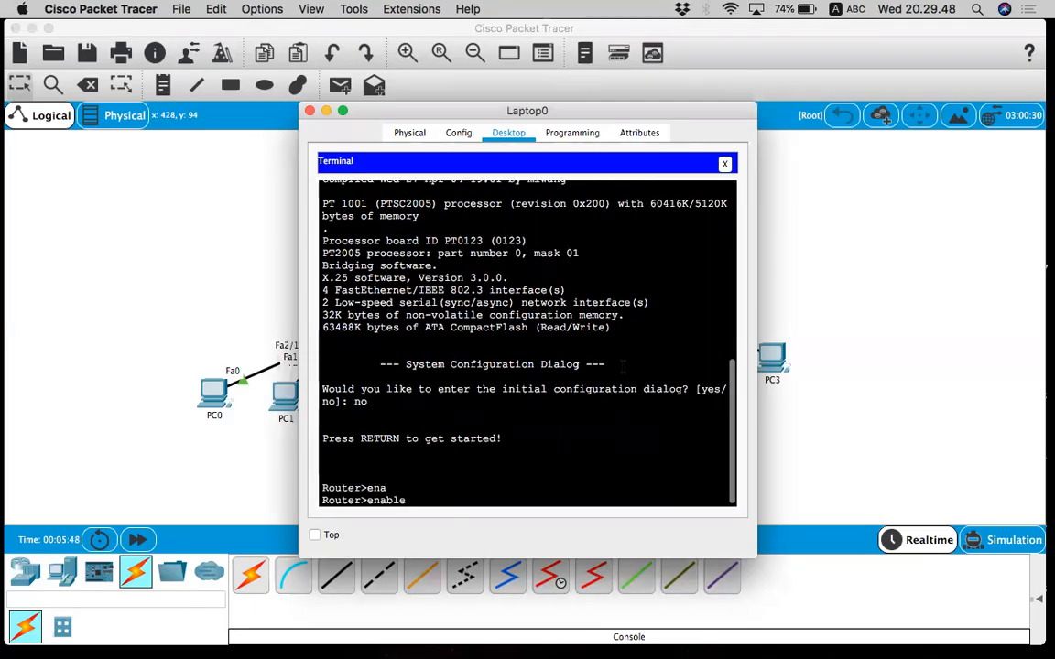
{"action": "key", "text": "Return"}
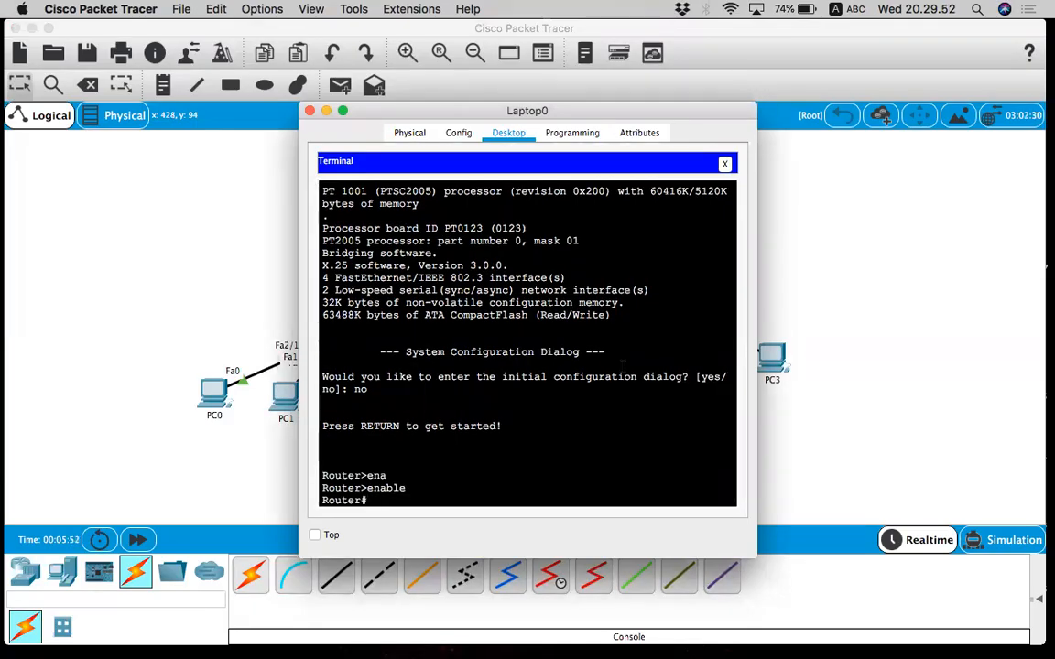
{"action": "left_click_drag", "start_coordinate": [645, 110], "coordinate": [829, 92]}
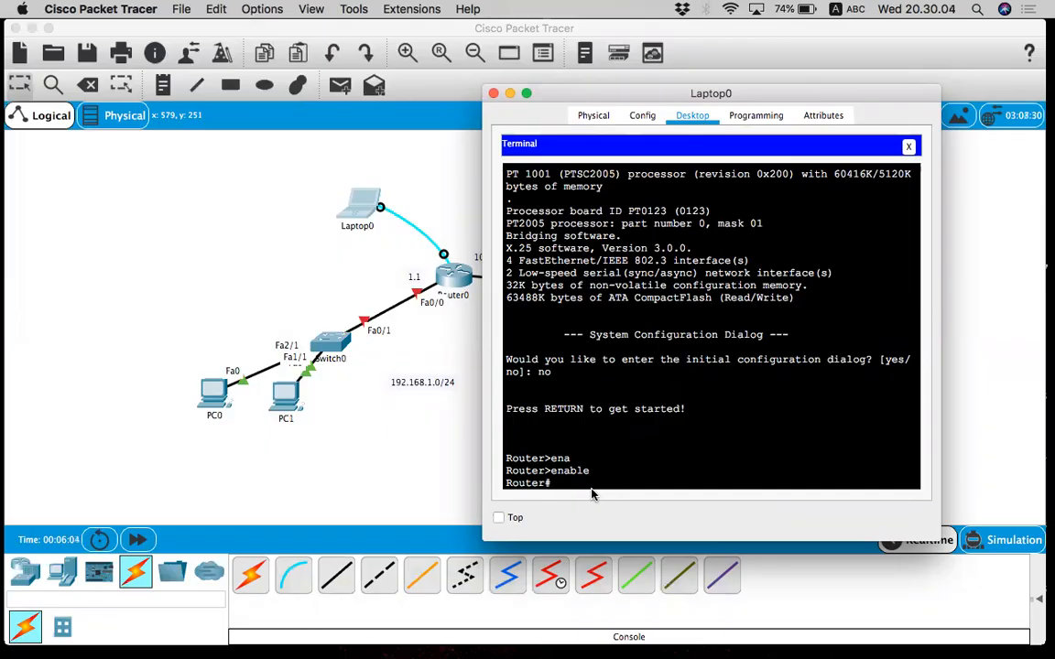
{"action": "type", "text": "conf"}
{"action": "key", "text": "Tab"}
{"action": "type", "text": "ter"}
{"action": "key", "text": "Tab"}
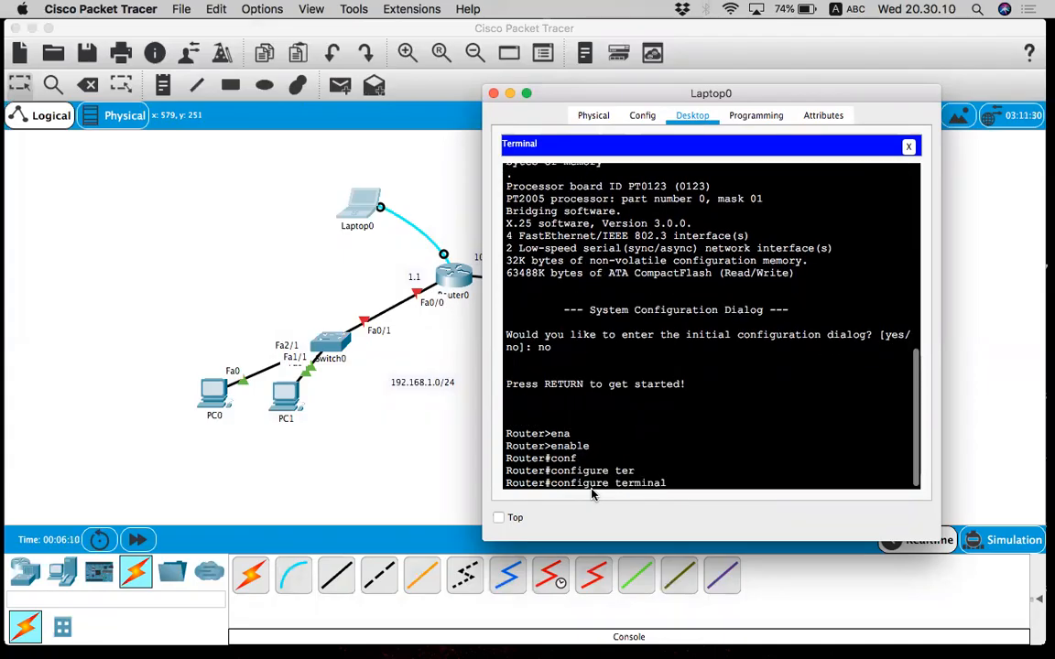
{"action": "key", "text": "Return"}
{"action": "key", "text": "Return"}
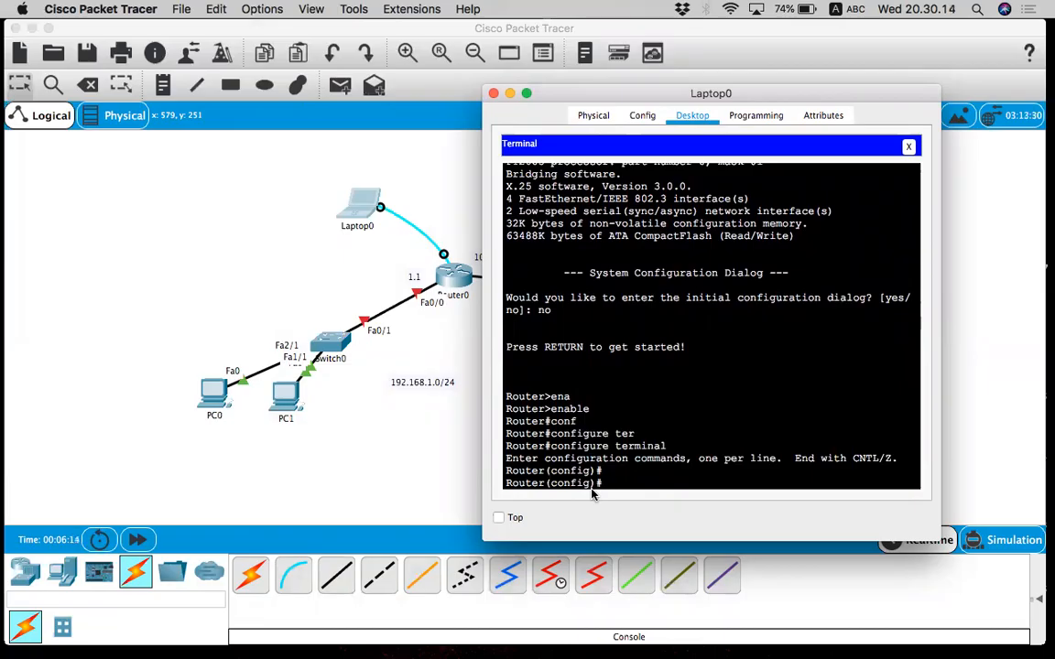
Step: Set the router's hostname to R0
{"action": "type", "text": "hos"}
{"action": "key", "text": "Tab"}
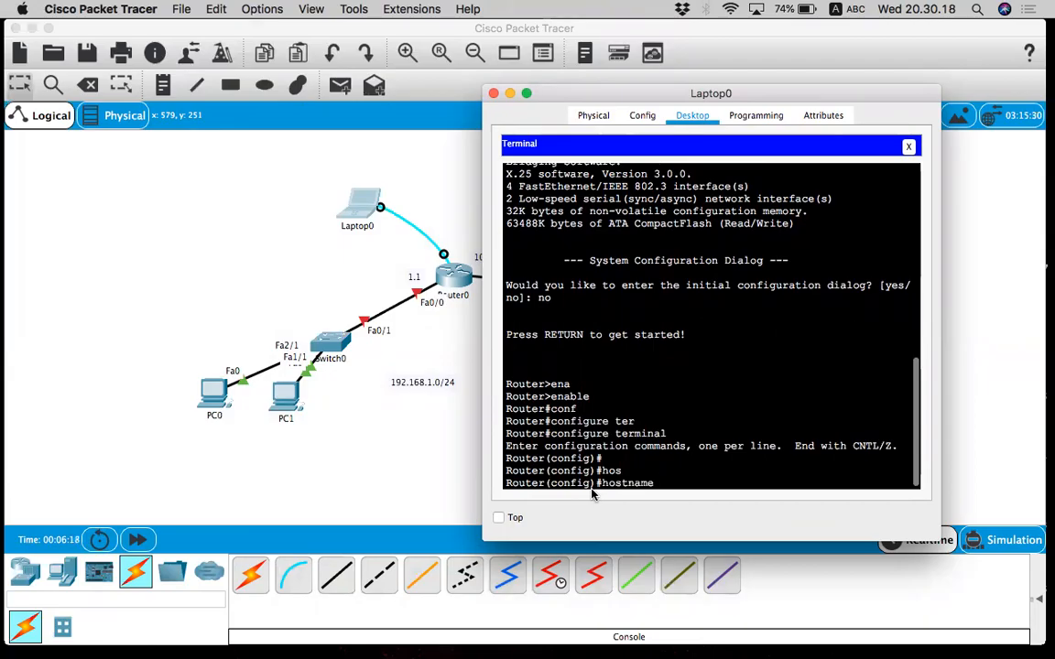
{"action": "type", "text": "R0"}
{"action": "key", "text": "Return"}
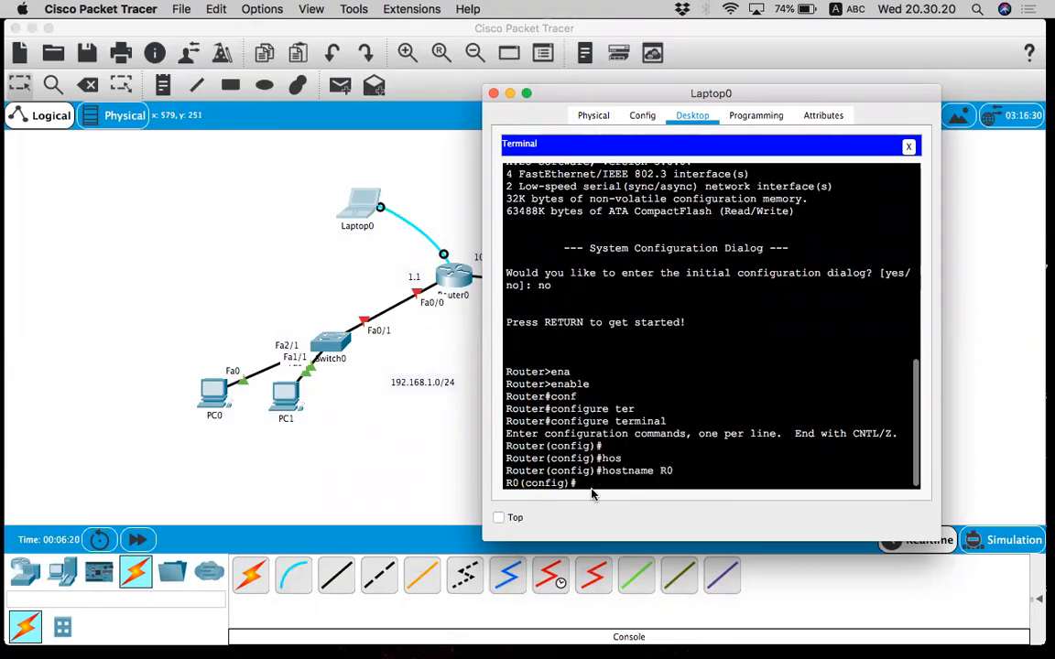
{"action": "key", "text": "Return"}
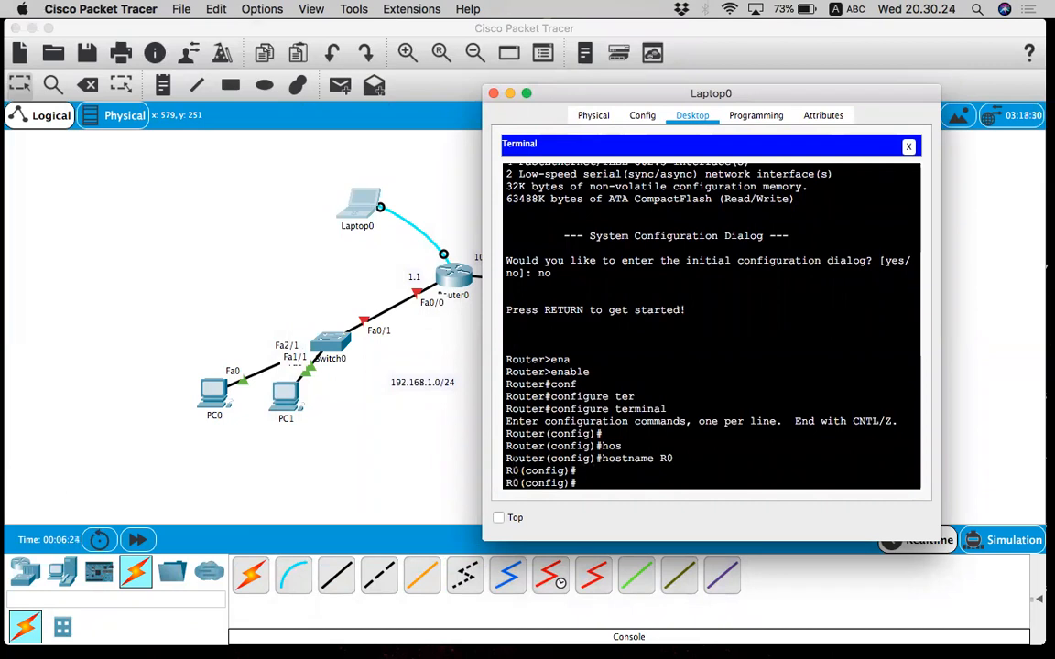
Step: Enter interface configuration mode for fastEthernet 0/0 on R0
{"action": "left_click_drag", "start_coordinate": [607, 98], "coordinate": [662, 85]}
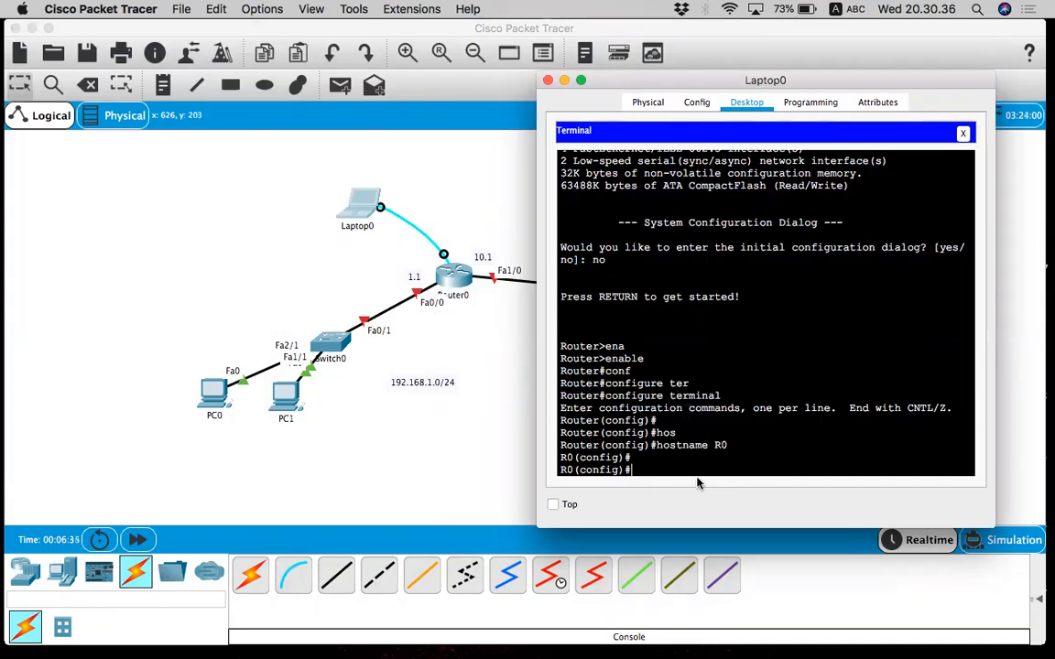
{"action": "type", "text": "int"}
{"action": "key", "text": "Tab"}
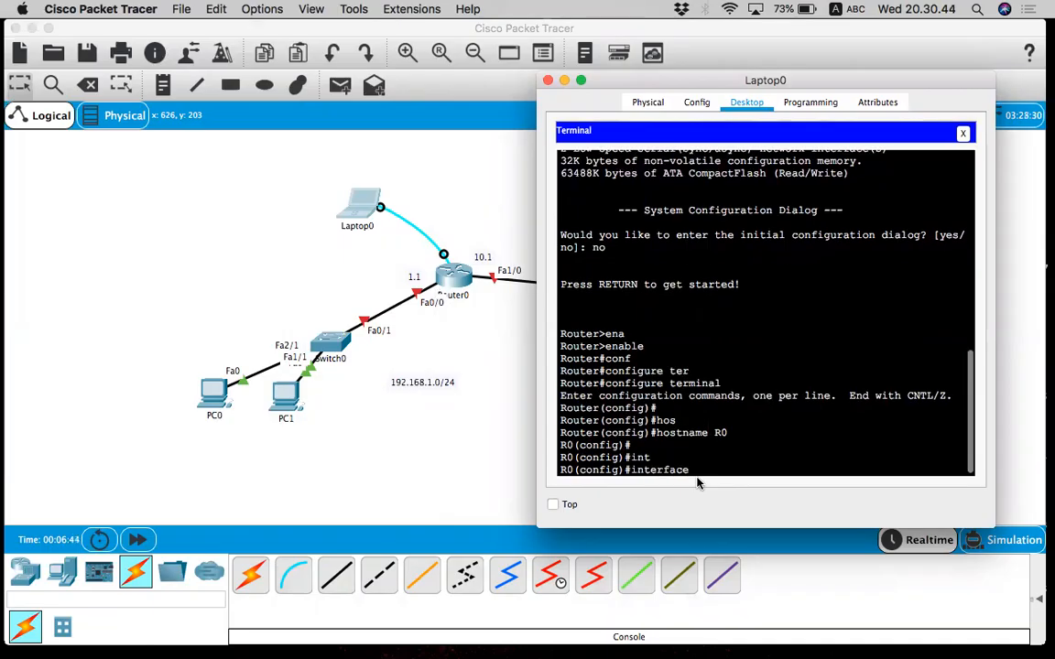
{"action": "type", "text": "fa"}
{"action": "key", "text": "Tab"}
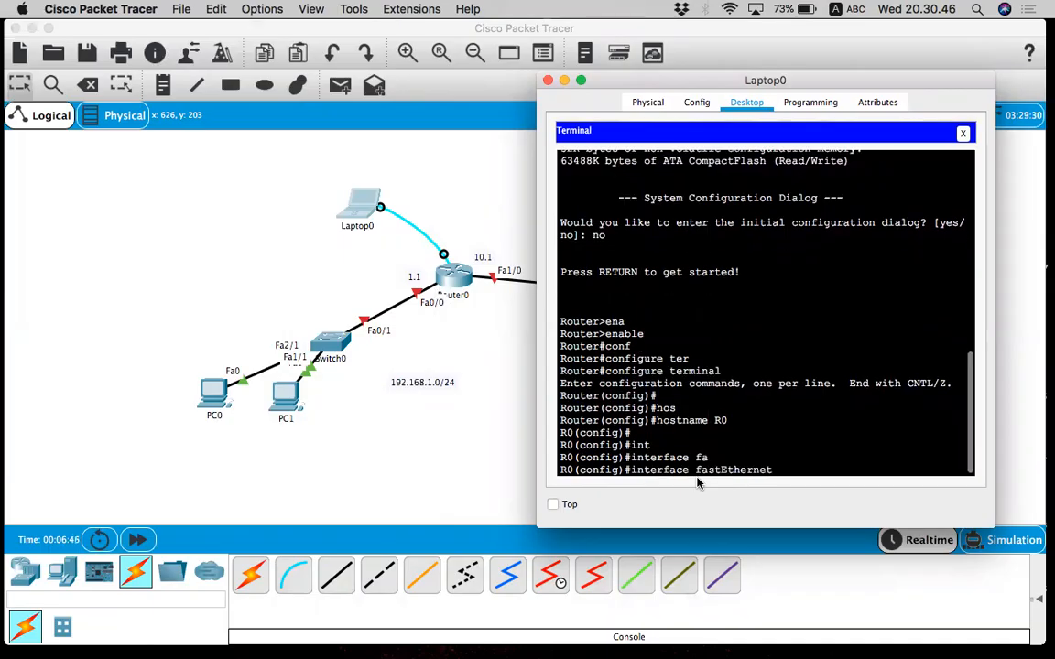
{"action": "type", "text": "0/0"}
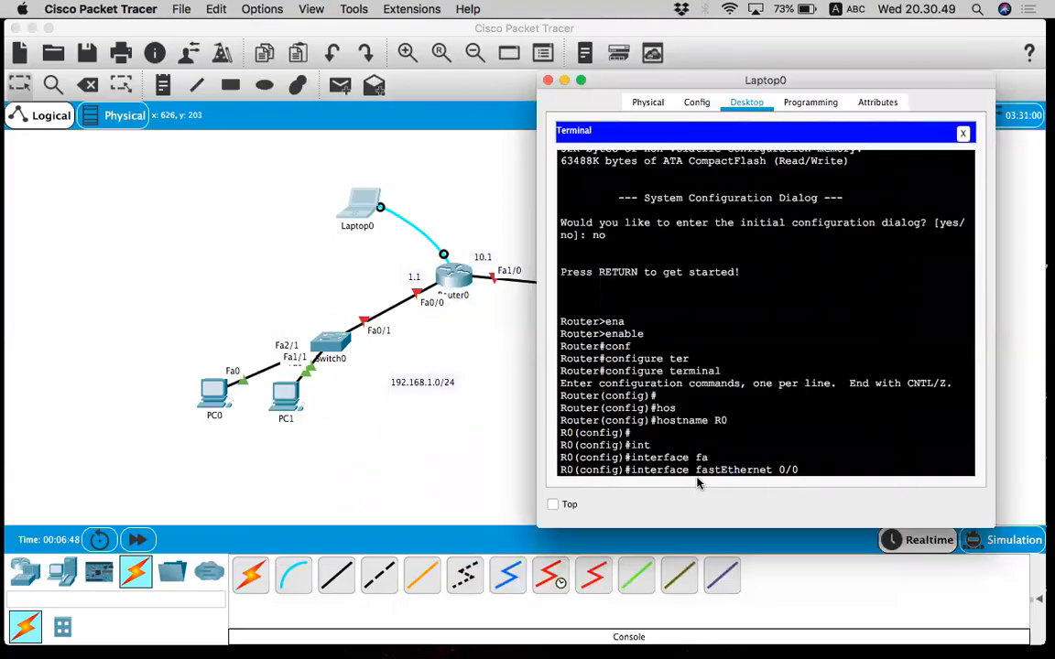
{"action": "key", "text": "Return"}
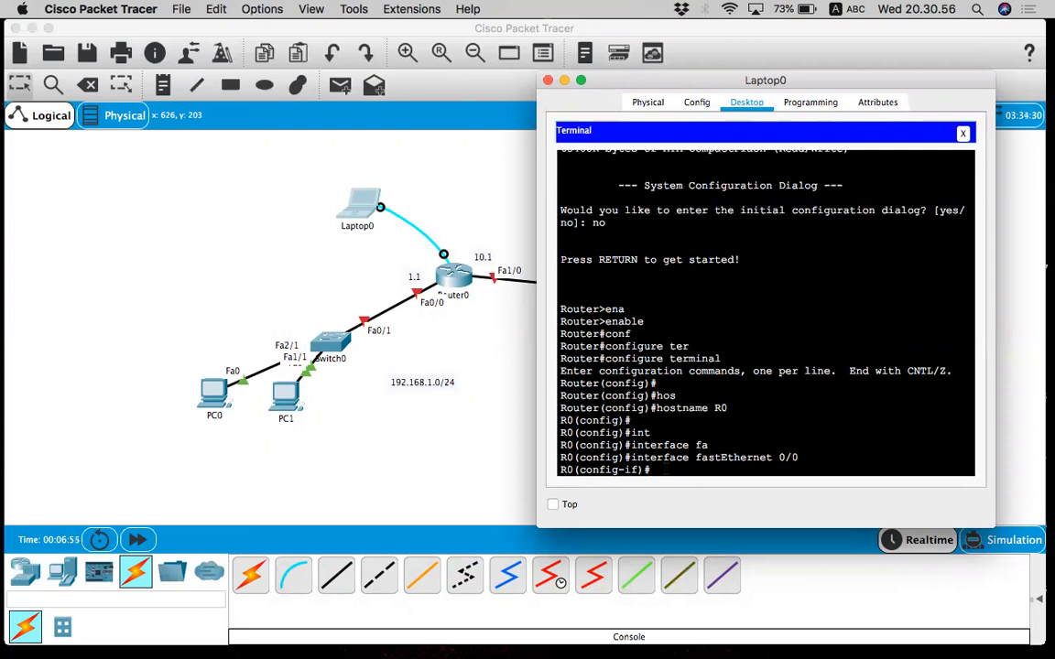
Step: Assign IP address 192.168.1.1 with subnet mask 255.255.255.0 to the FastEthernet 0/0 interface
{"action": "type", "text": "ip add"}
{"action": "key", "text": "Tab"}
{"action": "type", "text": "192.1"}
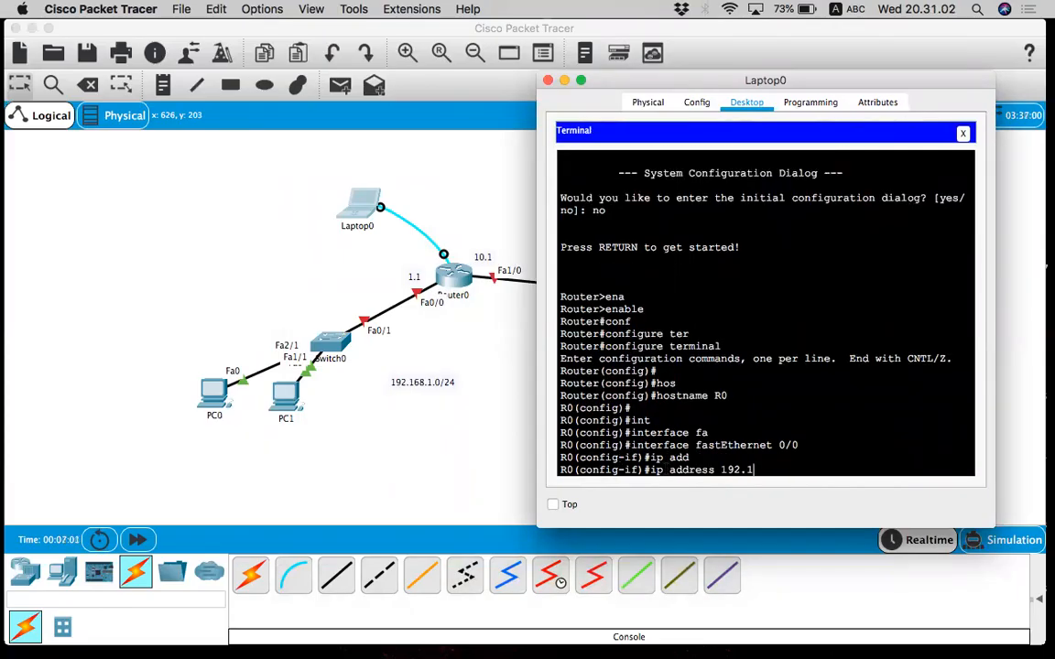
{"action": "type", "text": "68.1.1 255.255"}
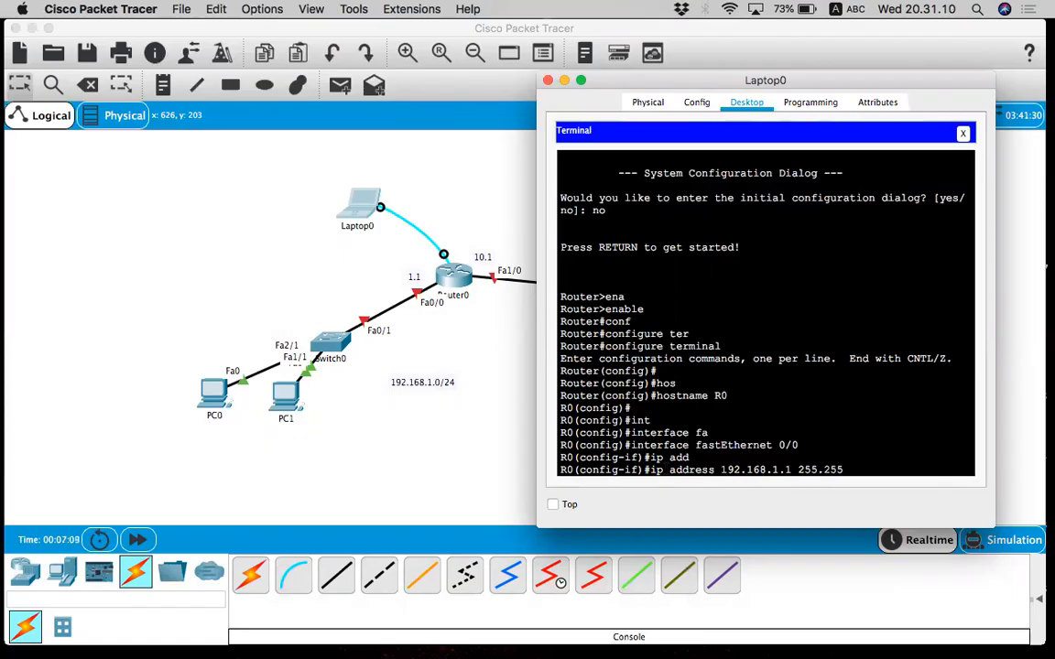
{"action": "type", "text": ".255.0"}
{"action": "key", "text": "Return"}
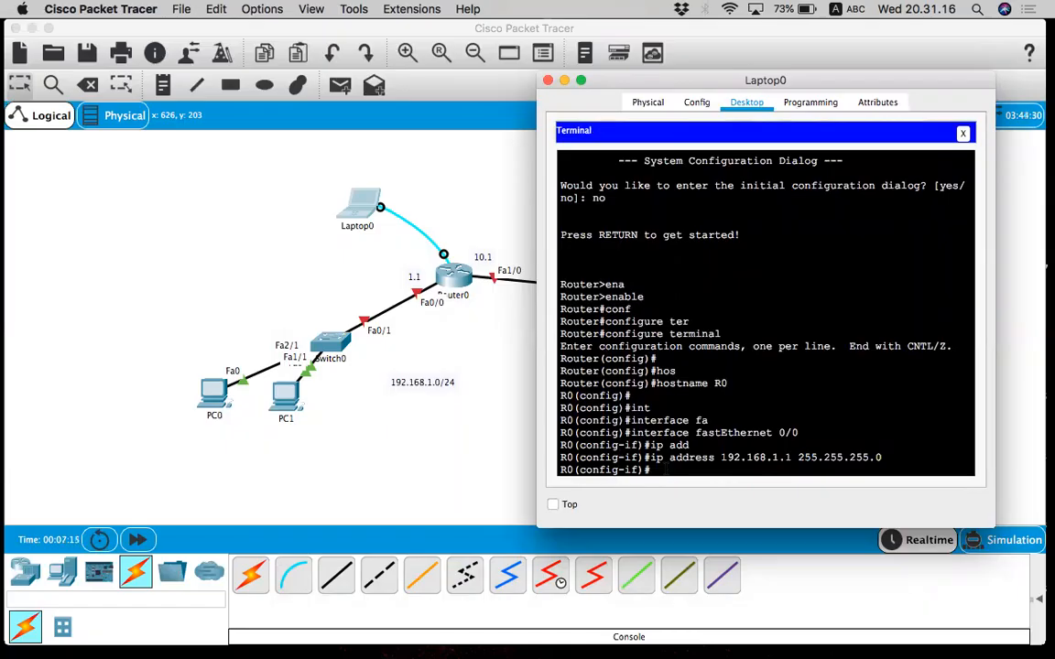
Step: Enable the FastEthernet 0/0 interface on R0 with no shutdown
{"action": "type", "text": "no sh"}
{"action": "key", "text": "Tab"}
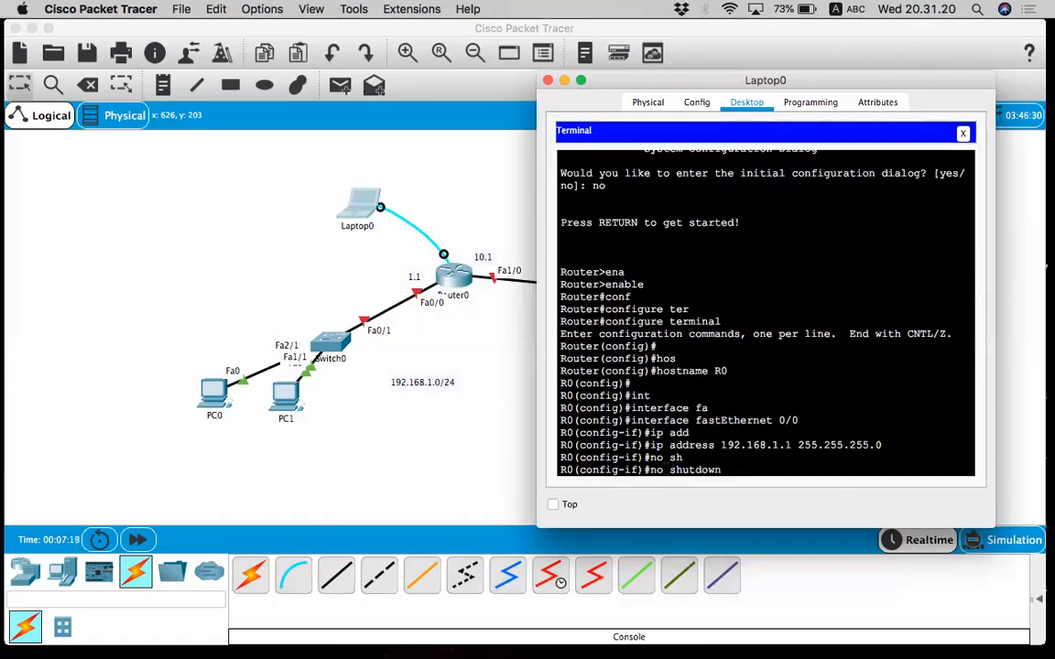
{"action": "key", "text": "Return"}
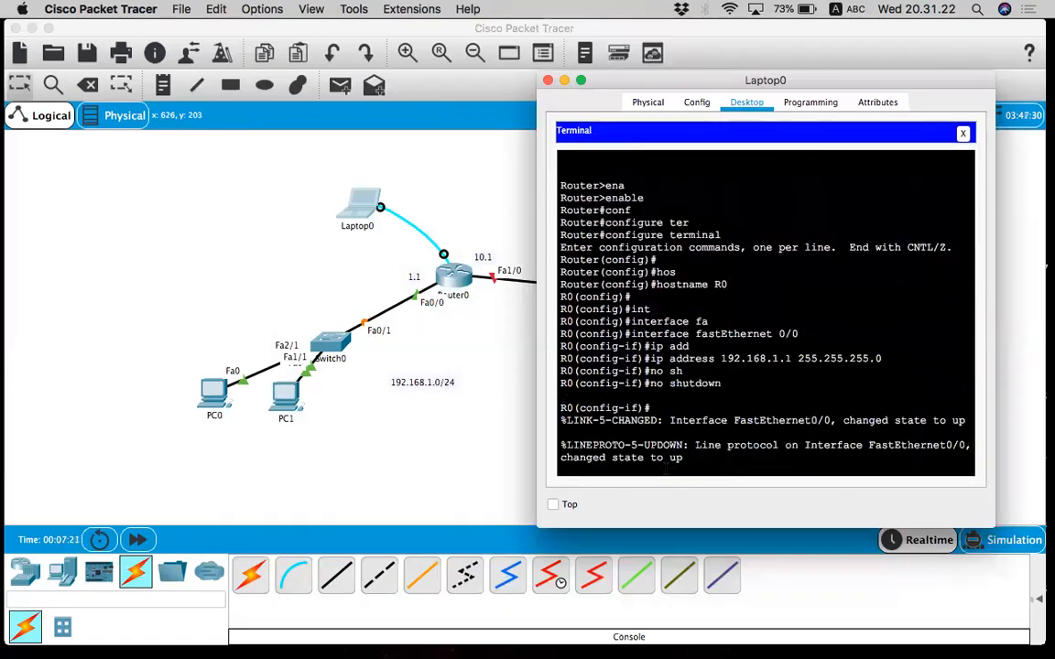
{"action": "key", "text": "Return"}
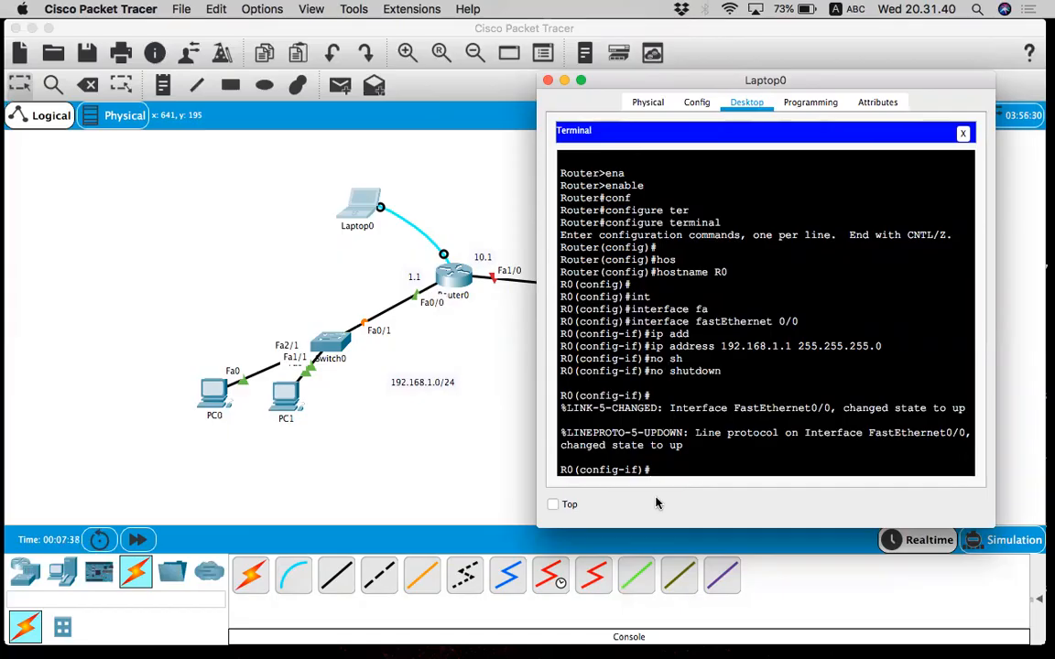
Step: Exit the current interface and enter interface configuration mode for fa1/0 on R0
{"action": "type", "text": "exit"}
{"action": "key", "text": "Return"}
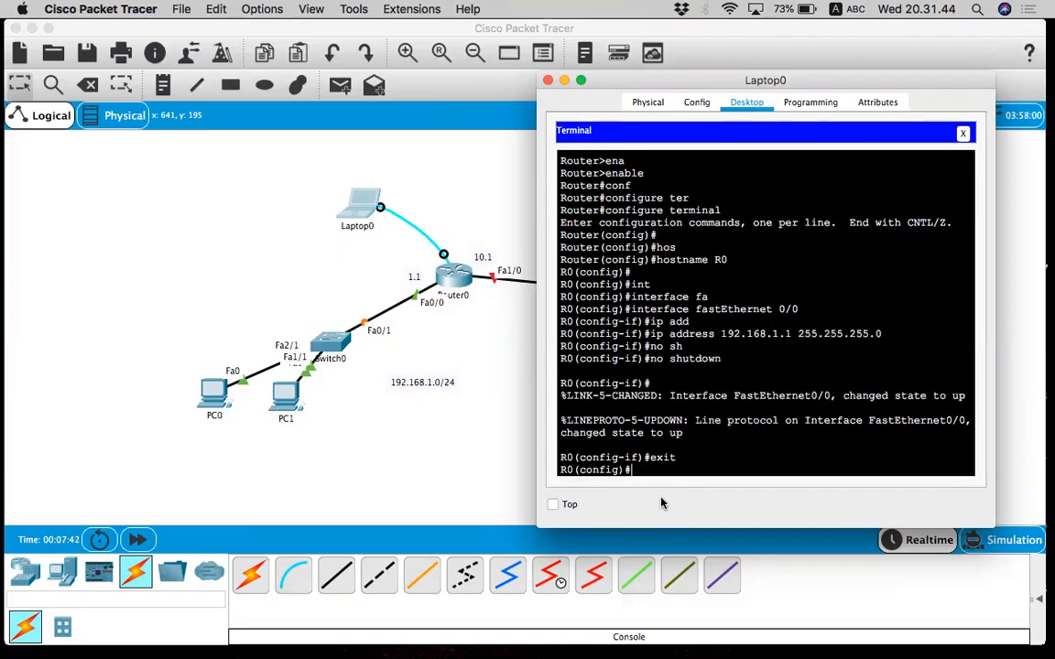
{"action": "key", "text": "Return"}
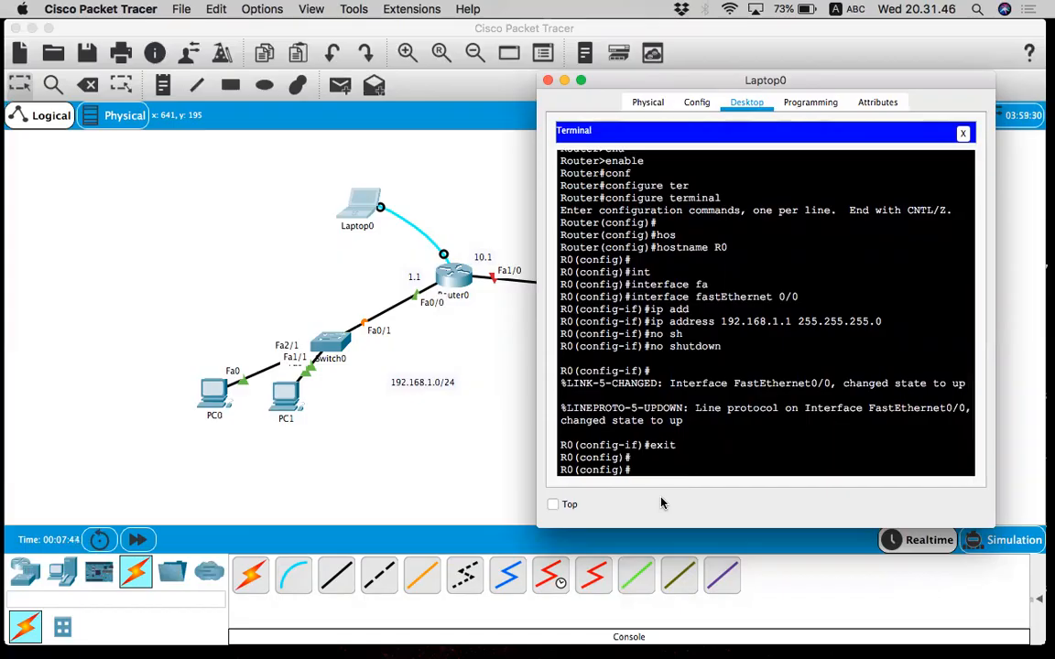
{"action": "type", "text": "int fa1/0"}
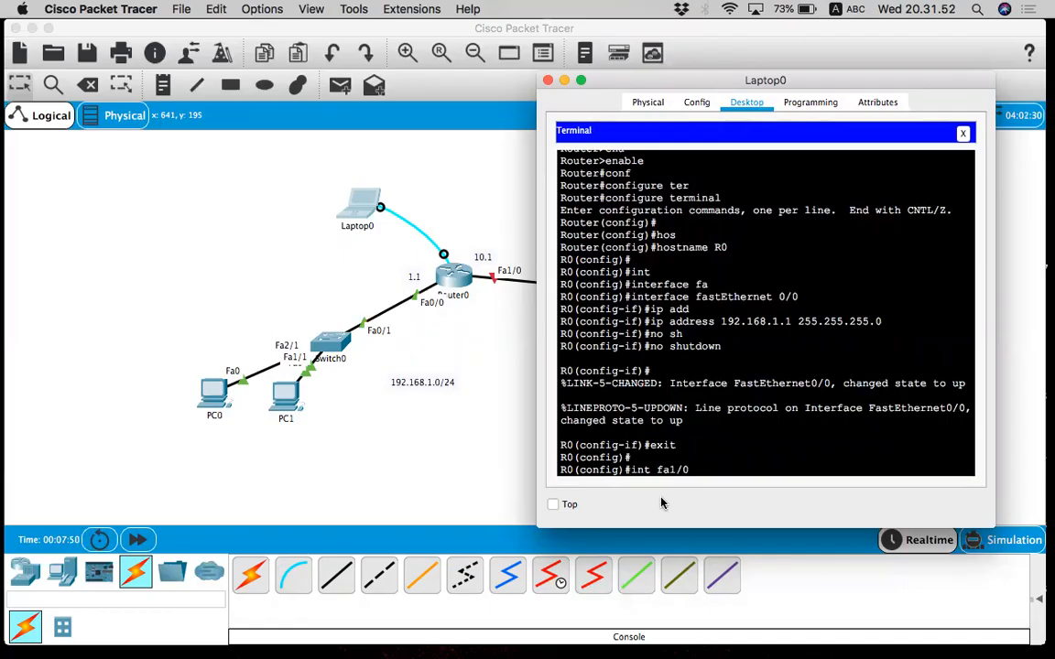
{"action": "key", "text": "Return"}
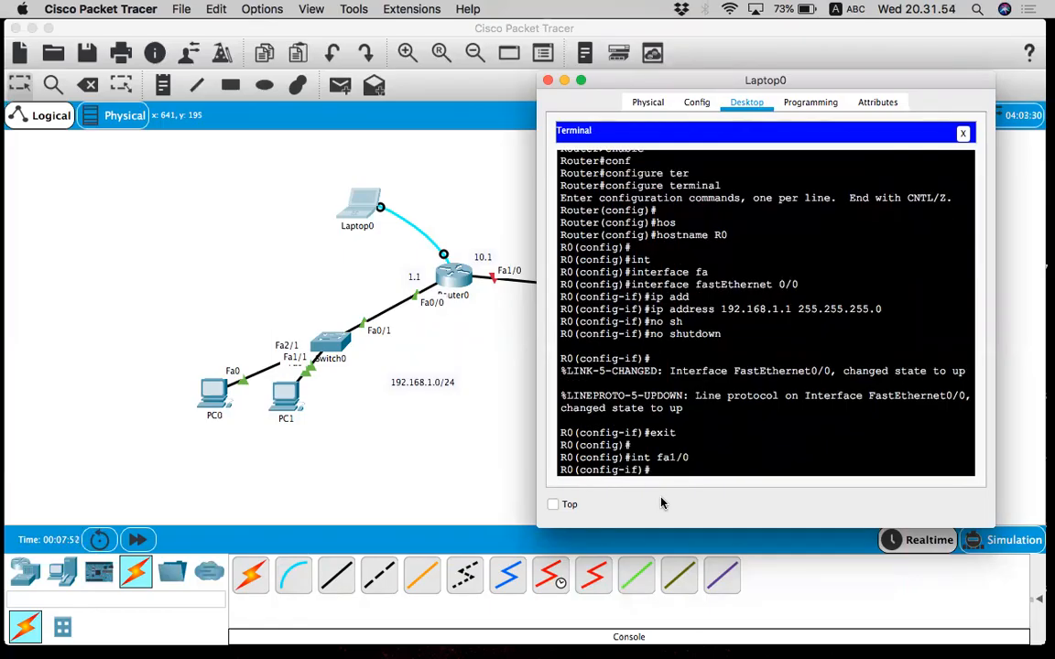
Step: Assign IP address 192.168.10.1 with subnet mask 255.255.255.0 to the FastEthernet 1/0 interface
{"action": "type", "text": "ip add"}
{"action": "key", "text": "Tab"}
{"action": "type", "text": "19"}
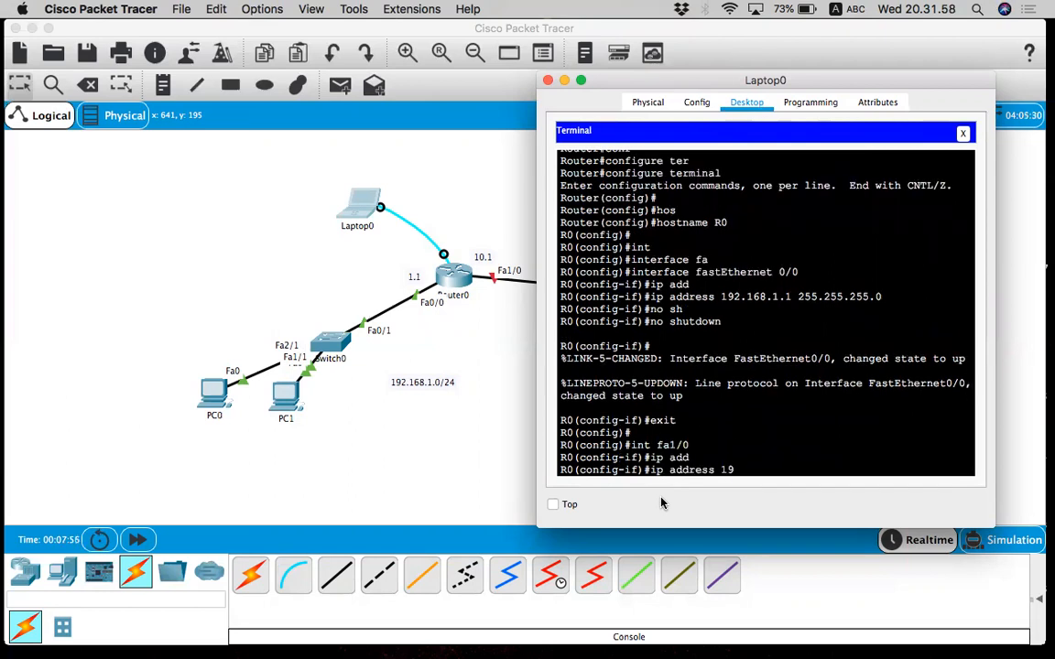
{"action": "type", "text": "2.168.10.1 255"}
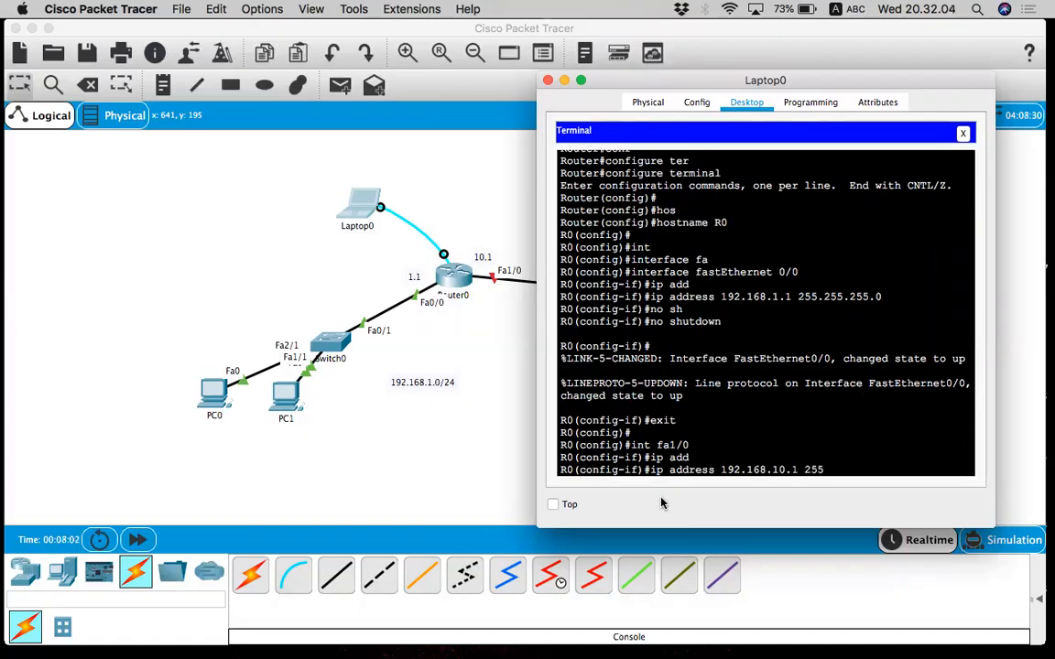
{"action": "type", "text": ".255.255.0"}
{"action": "key", "text": "Return"}
Step: Enable the FastEthernet 1/0 interface with no shutdown and check the link status in the topology
{"action": "type", "text": "no sh"}
{"action": "key", "text": "Tab"}
{"action": "key", "text": "Return"}
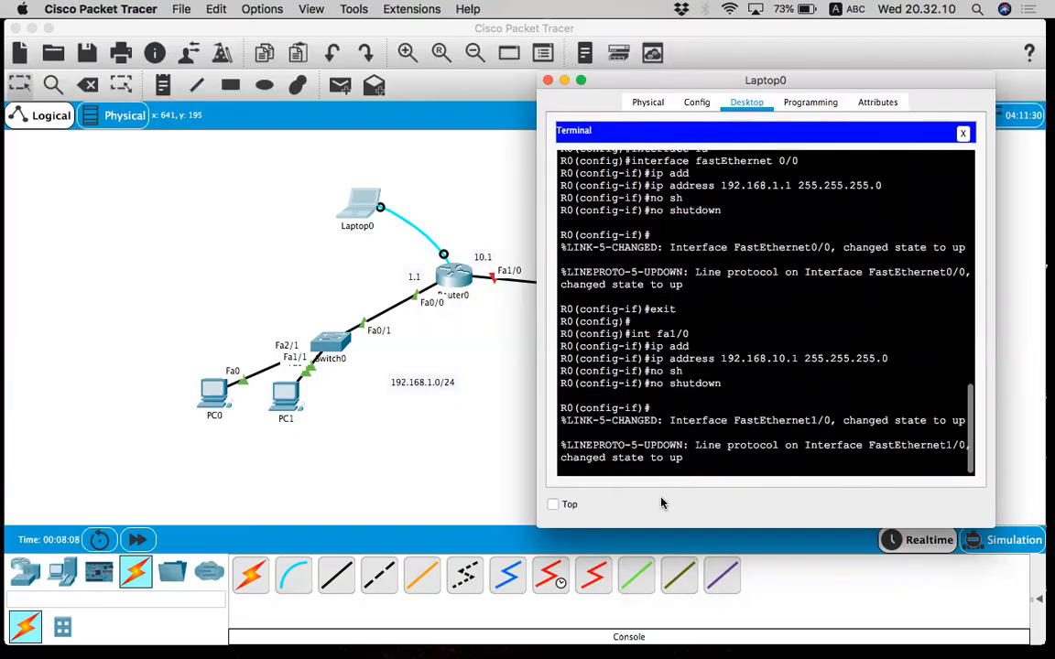
{"action": "key", "text": "Return"}
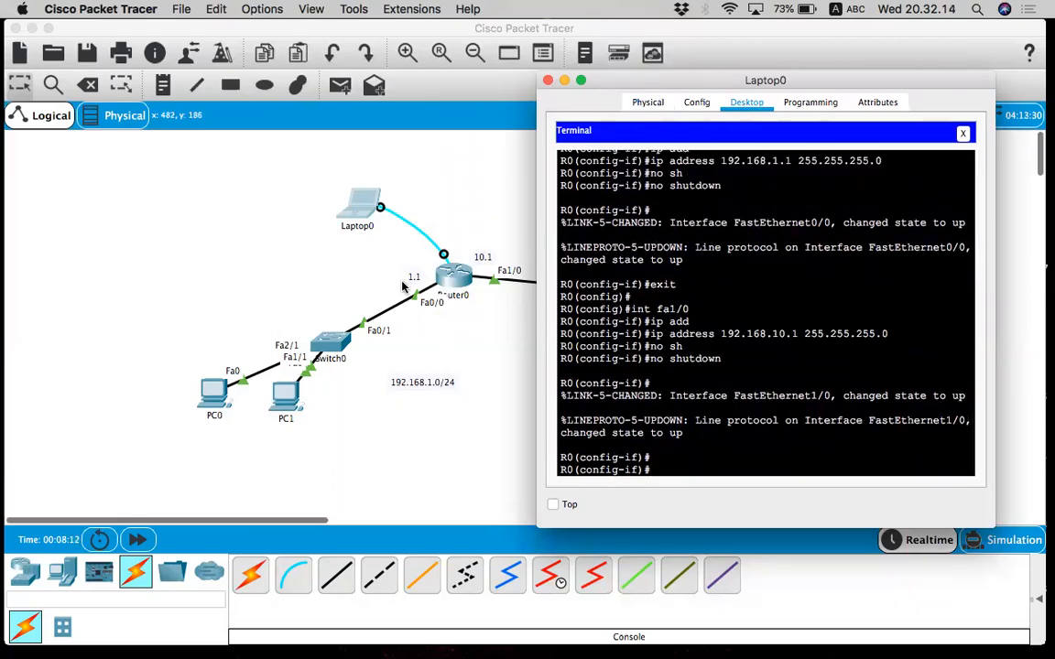
{"action": "scroll", "coordinate": [401, 287], "scroll_direction": "right", "scroll_amount": 5}
{"action": "scroll", "coordinate": [401, 286], "scroll_direction": "left", "scroll_amount": 2}
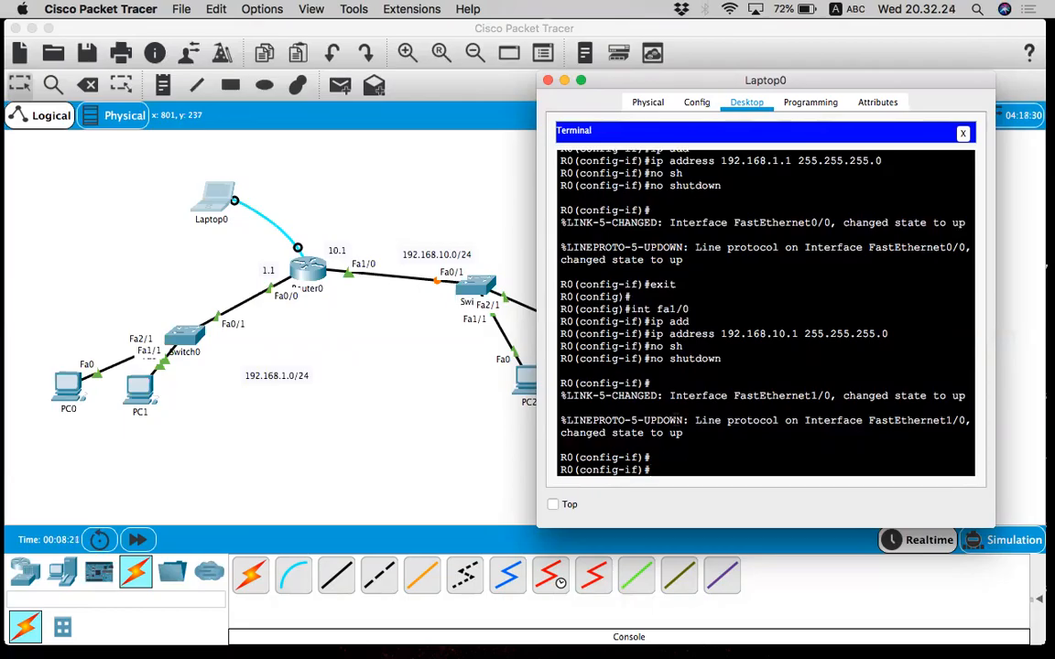
Step: Leave configuration mode with end to return R0 to privileged mode
{"action": "type", "text": "exi"}
{"action": "key", "text": "BackSpace"}
{"action": "key", "text": "BackSpace"}
{"action": "key", "text": "BackSpace"}
{"action": "type", "text": "end"}
{"action": "key", "text": "Return"}
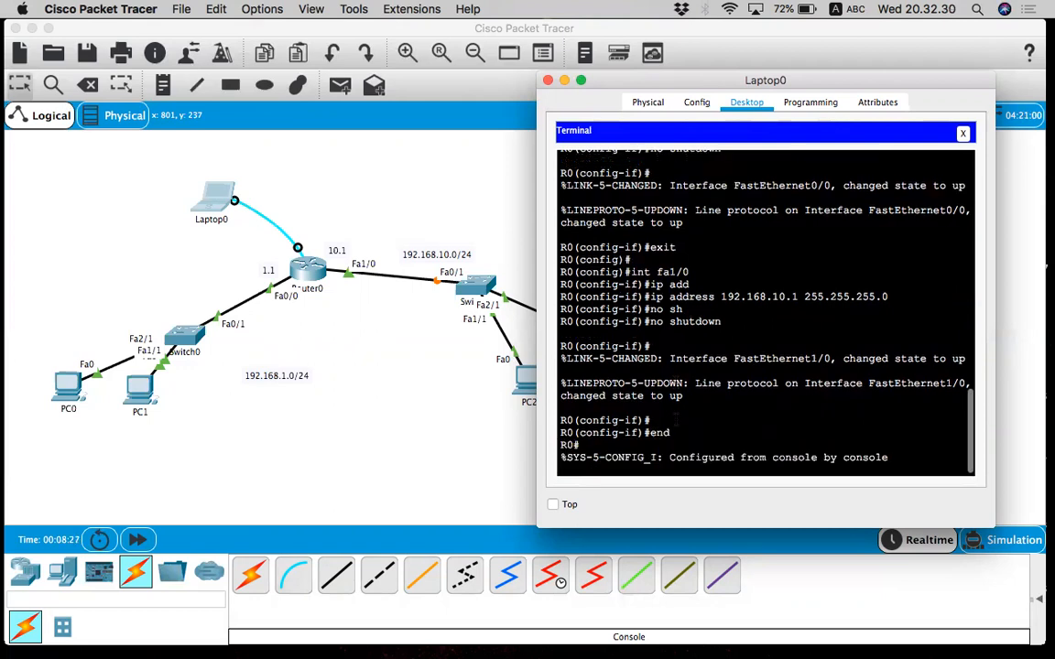
{"action": "key", "text": "Return"}
{"action": "key", "text": "Return"}
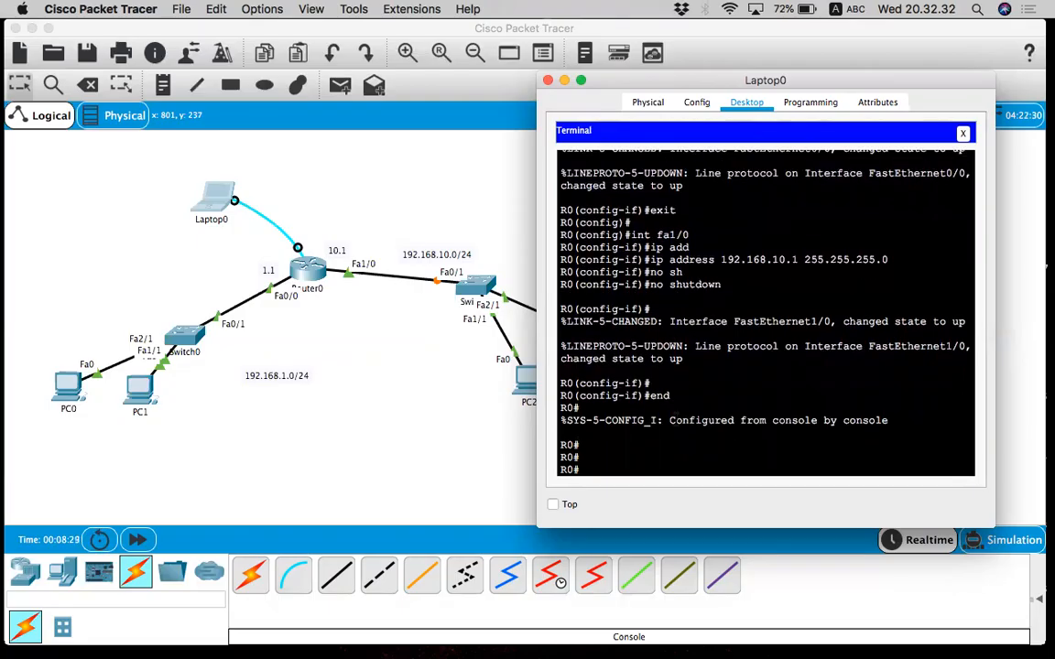
Step: Save R0's configuration with copy running-config startup-config, accepting the default destination filename
{"action": "type", "text": "copy ru"}
{"action": "key", "text": "Tab"}
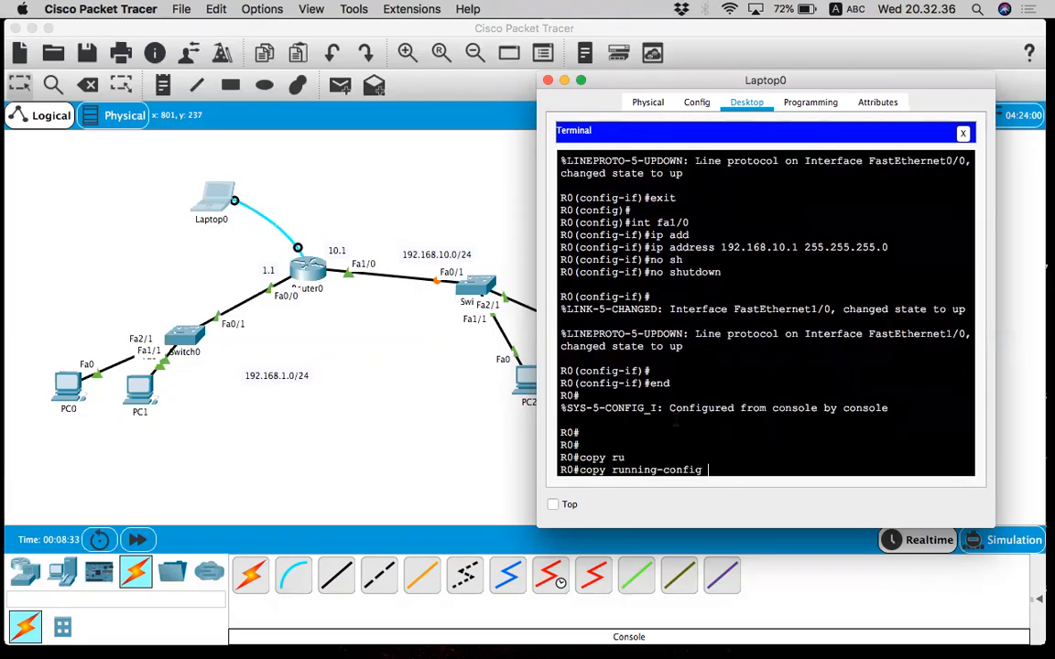
{"action": "type", "text": "st"}
{"action": "key", "text": "Tab"}
{"action": "key", "text": "Return"}
{"action": "key", "text": "Return"}
{"action": "key", "text": "Return"}
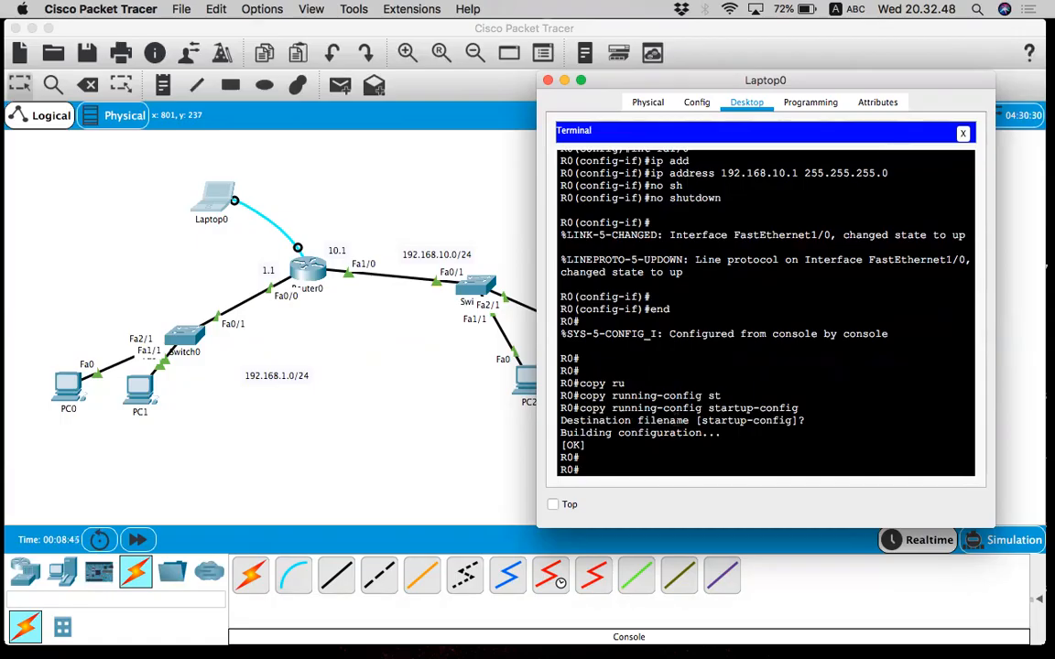
Step: Give PC0 the static IP address 192.168.1.10 with subnet mask 255.255.255.0 in its IP configuration
{"action": "left_click", "coordinate": [384, 381]}
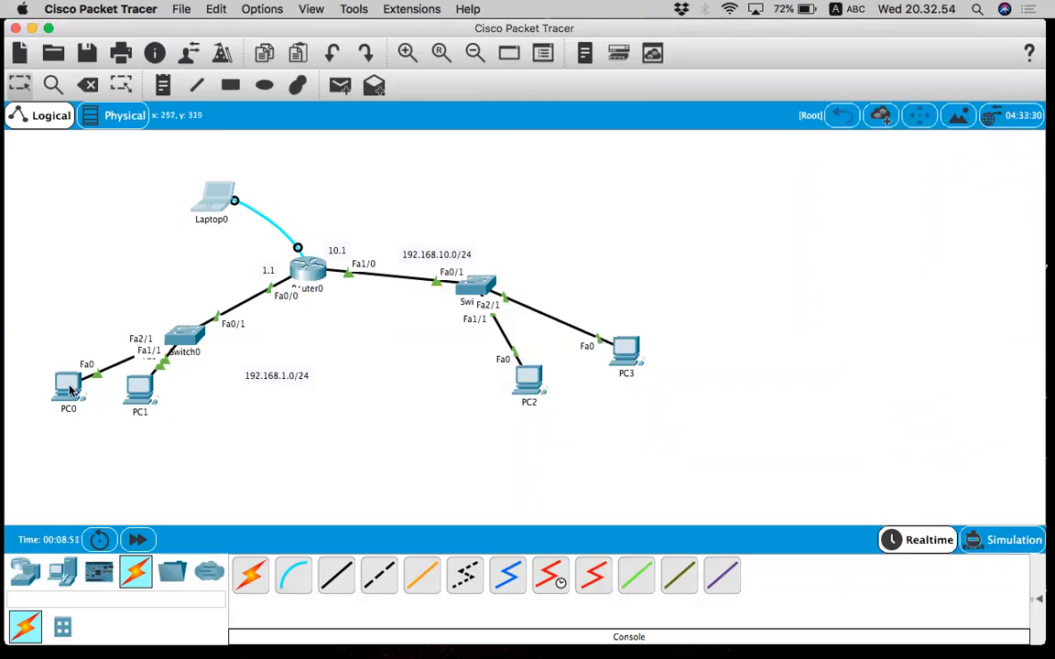
{"action": "mouse_move", "coordinate": [74, 389]}
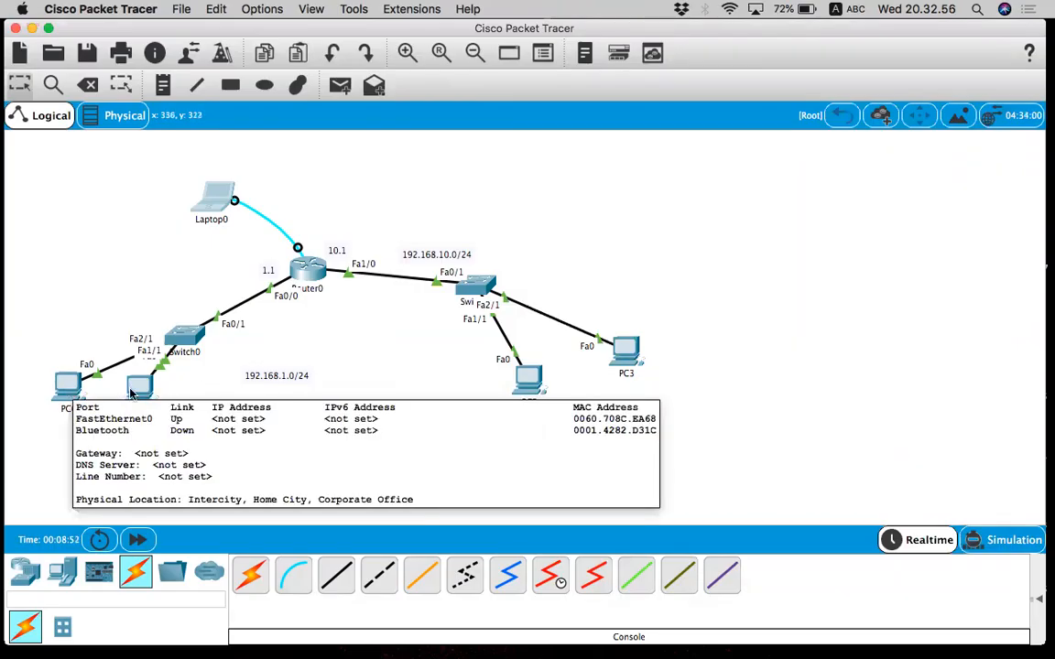
{"action": "left_click", "coordinate": [68, 392]}
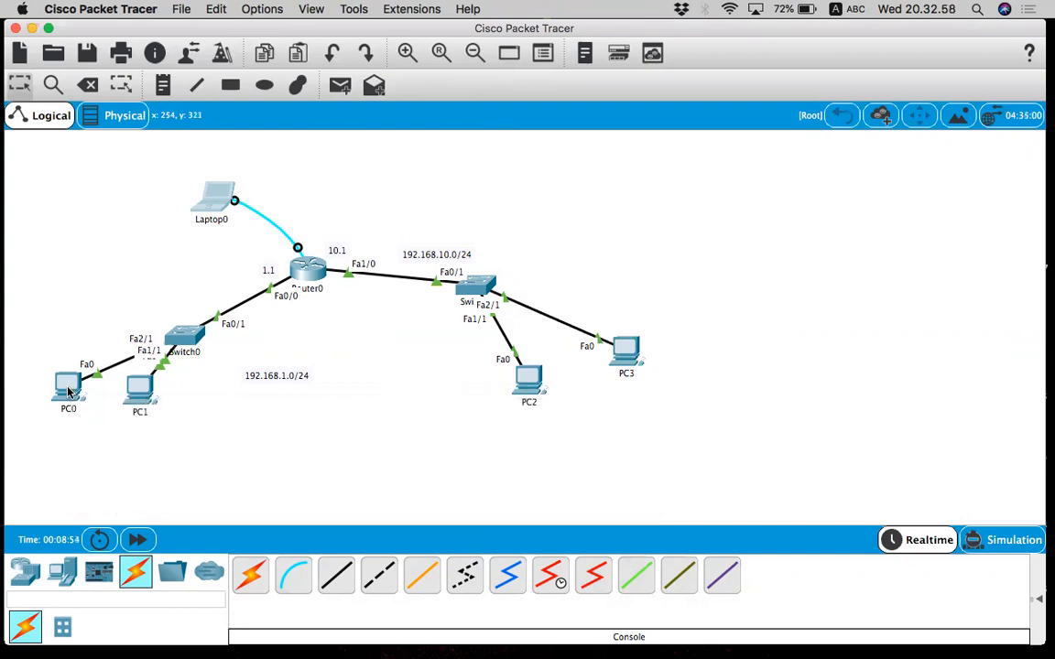
{"action": "left_click", "coordinate": [69, 392]}
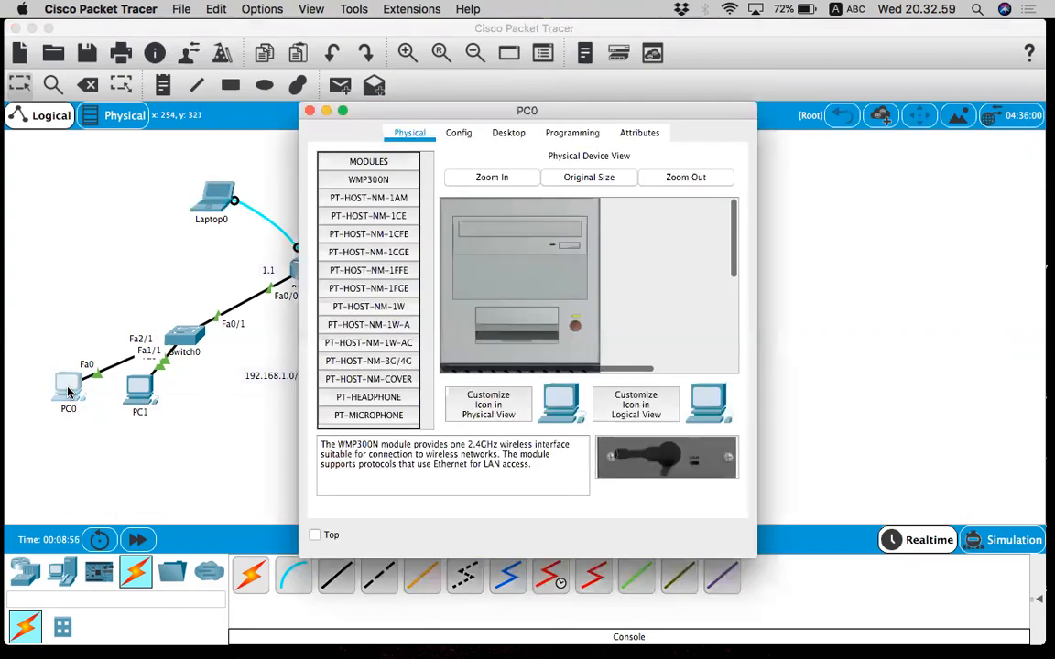
{"action": "left_click", "coordinate": [508, 133]}
{"action": "left_click", "coordinate": [371, 201]}
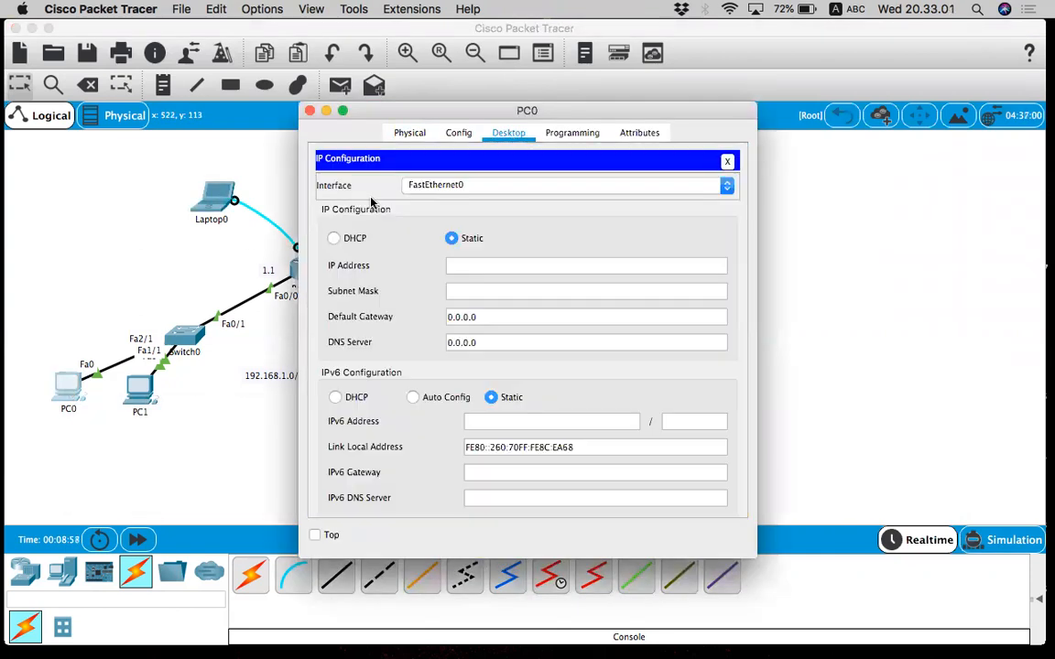
{"action": "left_click", "coordinate": [481, 259]}
{"action": "type", "text": "192"}
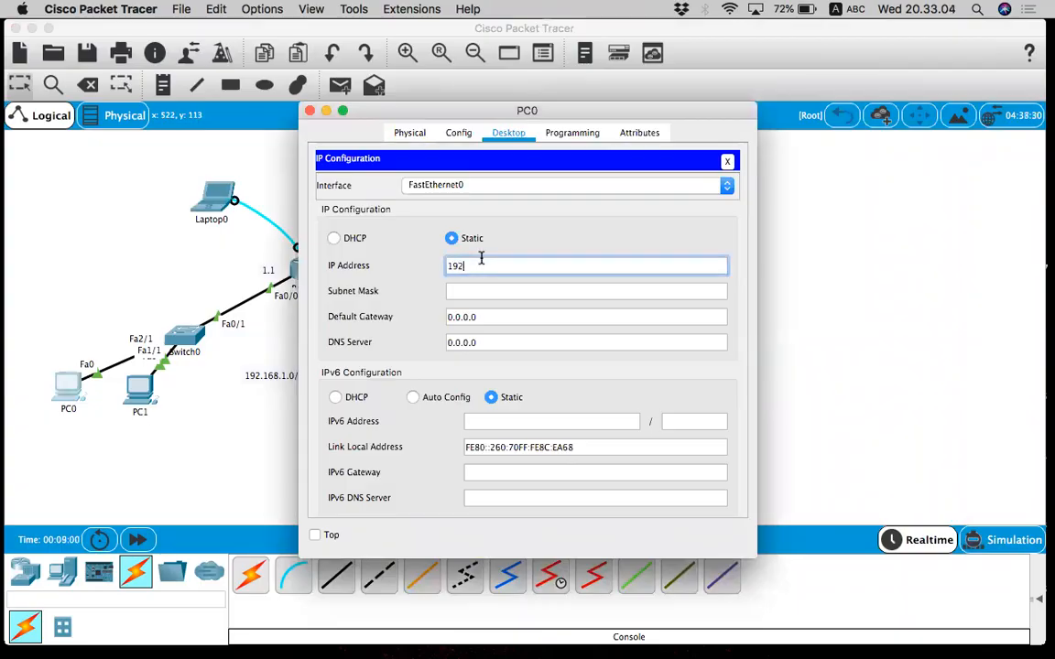
{"action": "type", "text": ".168.1"}
{"action": "left_click_drag", "start_coordinate": [466, 114], "coordinate": [566, 116]}
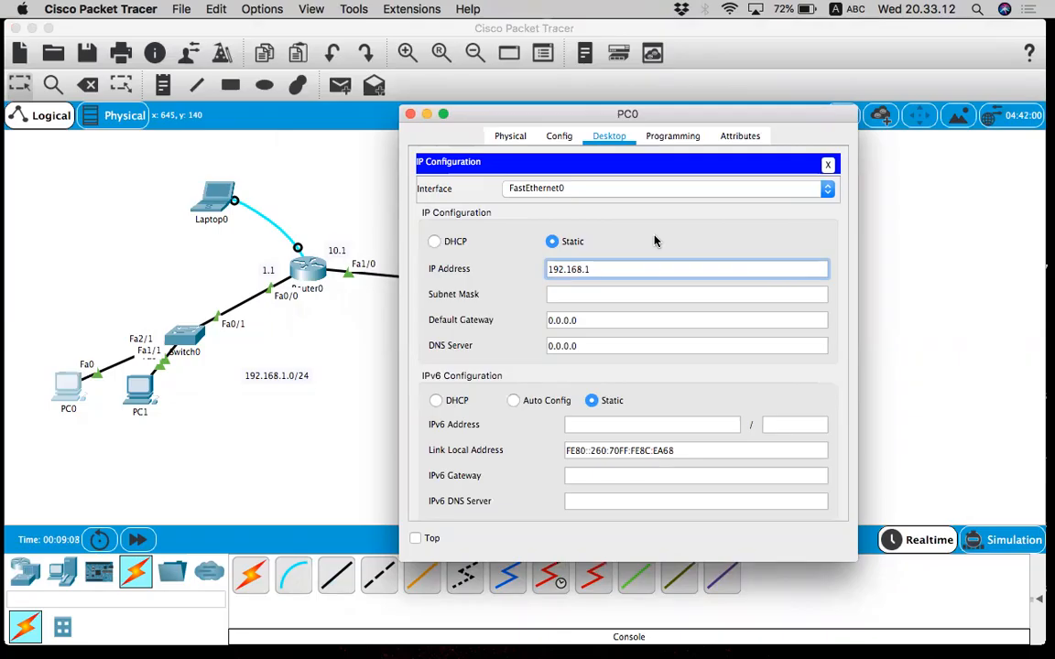
{"action": "type", "text": "10"}
{"action": "left_click", "coordinate": [594, 289]}
Step: Set PC0's default gateway to 192.168.1.1, copy its IP address for reuse, and close its settings
{"action": "left_click_drag", "start_coordinate": [577, 320], "coordinate": [546, 320]}
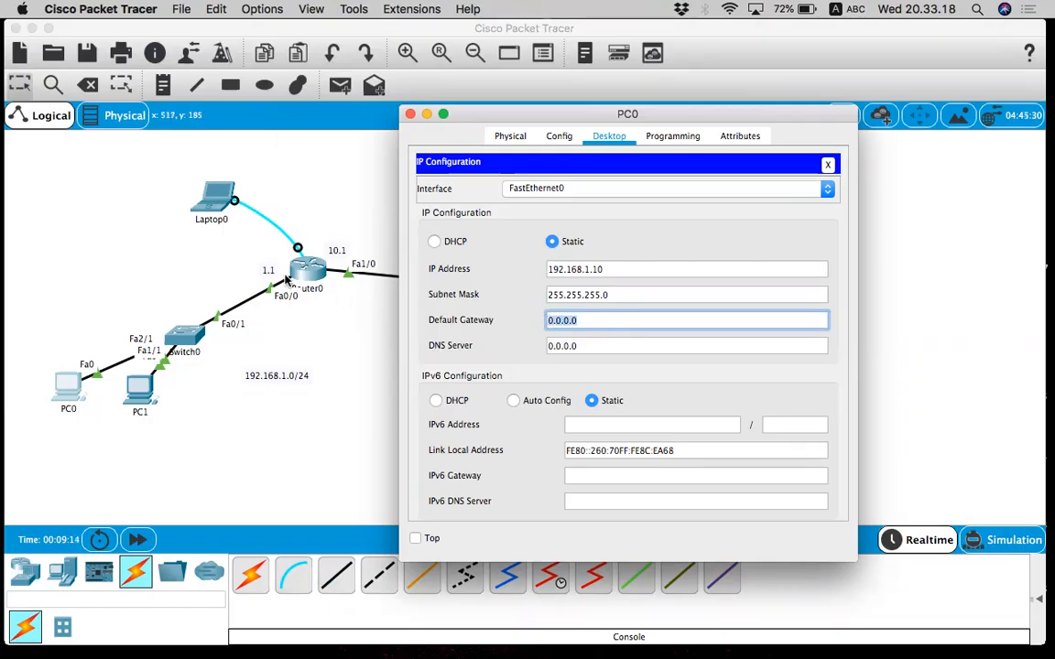
{"action": "type", "text": "192.168"}
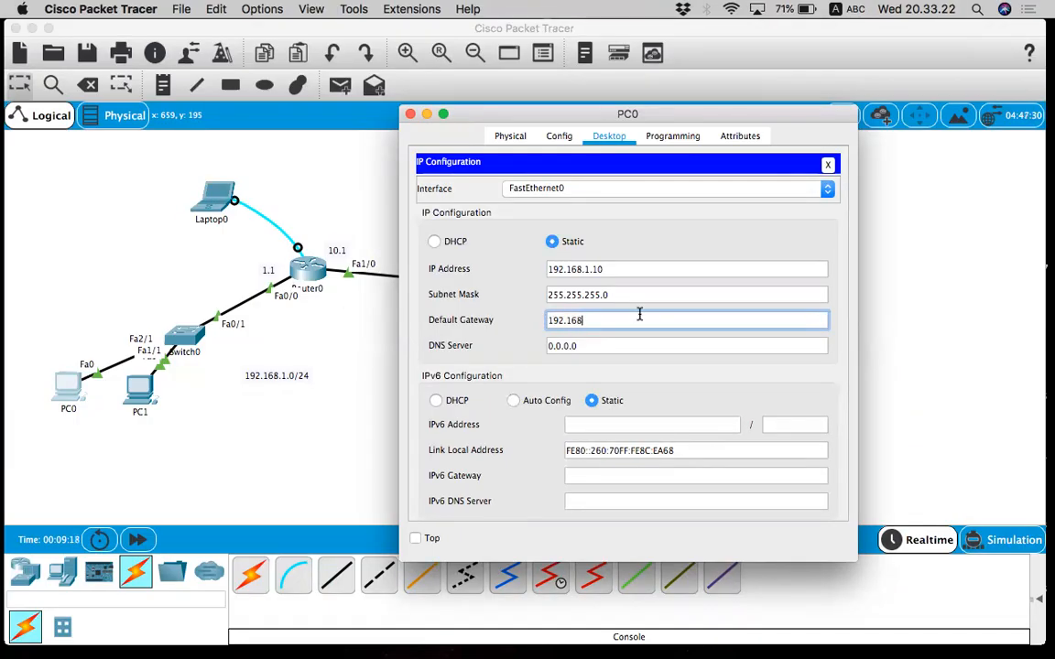
{"action": "type", "text": ".1.1"}
{"action": "left_click_drag", "start_coordinate": [603, 270], "coordinate": [540, 264]}
{"action": "key", "text": "super+c"}
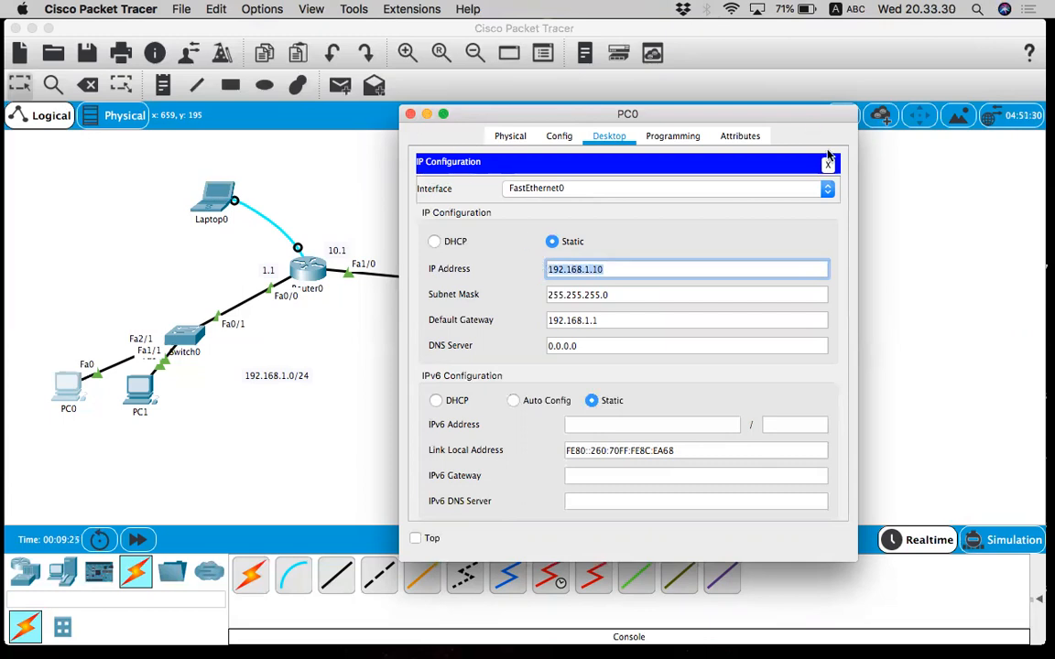
{"action": "left_click", "coordinate": [410, 113]}
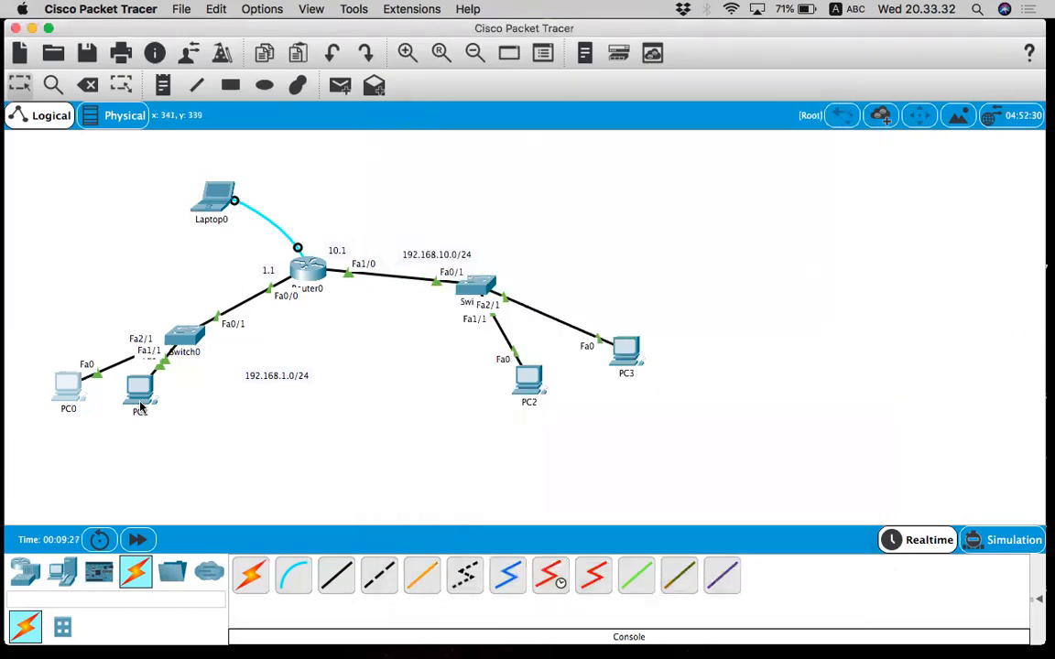
Step: Give PC1 the static IP address 192.168.1.11 with subnet mask 255.255.255.0, reusing the copied address
{"action": "left_click", "coordinate": [141, 403]}
{"action": "left_click", "coordinate": [508, 133]}
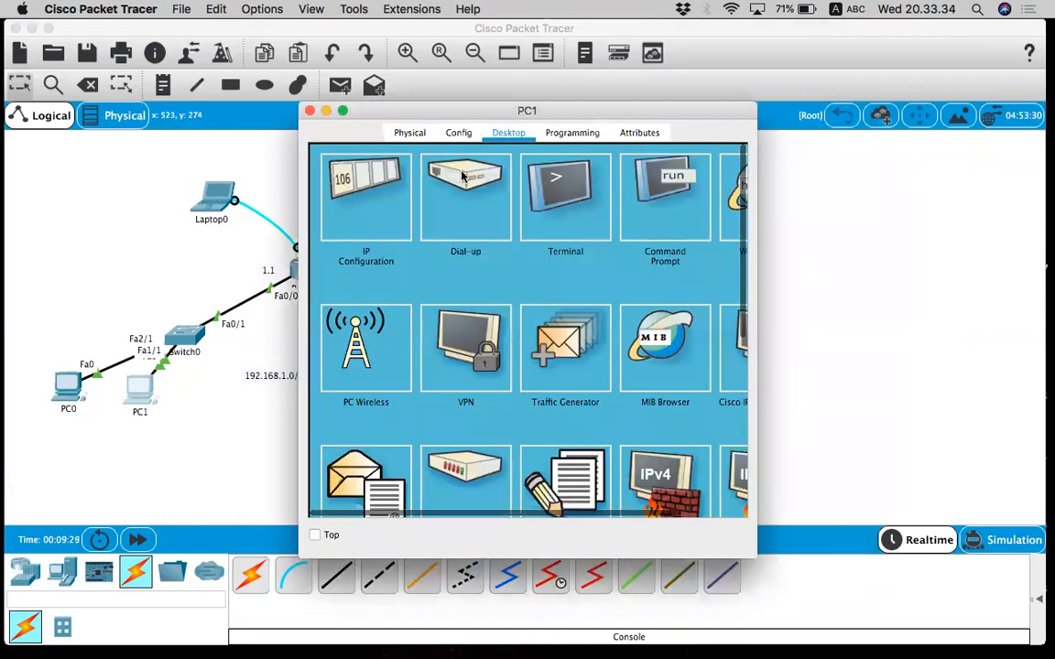
{"action": "left_click", "coordinate": [366, 195]}
{"action": "left_click", "coordinate": [497, 267]}
{"action": "key", "text": "super+v"}
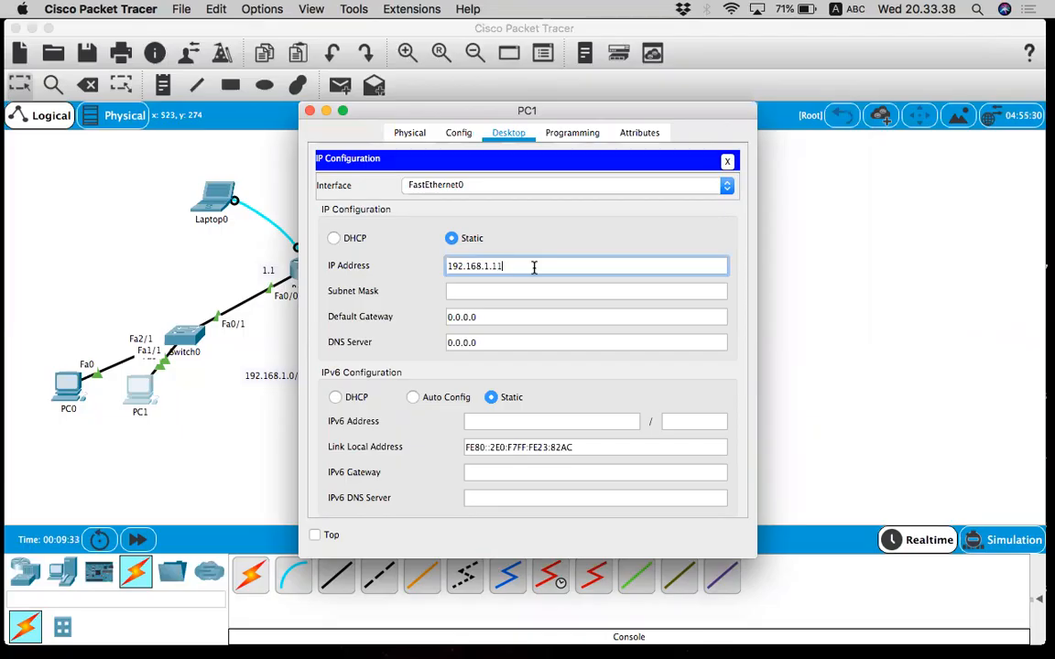
{"action": "left_click", "coordinate": [502, 290]}
Step: Replace PC1's default gateway by reusing the copied address, and close its settings
{"action": "left_click", "coordinate": [496, 313]}
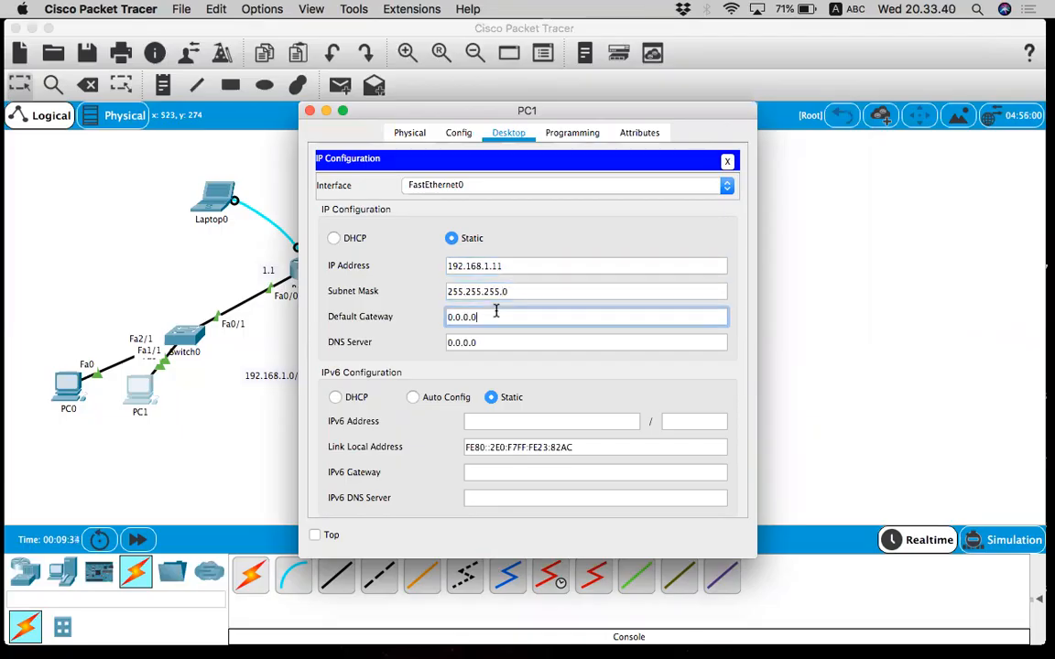
{"action": "key", "text": "super+v"}
{"action": "key", "text": "BackSpace"}
{"action": "key", "text": "BackSpace"}
{"action": "key", "text": "BackSpace"}
{"action": "key", "text": "BackSpace"}
{"action": "key", "text": "BackSpace"}
{"action": "key", "text": "BackSpace"}
{"action": "key", "text": "BackSpace"}
{"action": "key", "text": "BackSpace"}
{"action": "key", "text": "BackSpace"}
{"action": "key", "text": "BackSpace"}
{"action": "key", "text": "BackSpace"}
{"action": "key", "text": "BackSpace"}
{"action": "key", "text": "BackSpace"}
{"action": "key", "text": "BackSpace"}
{"action": "key", "text": "BackSpace"}
{"action": "key", "text": "BackSpace"}
{"action": "key", "text": "super+v"}
{"action": "left_click", "coordinate": [310, 110]}
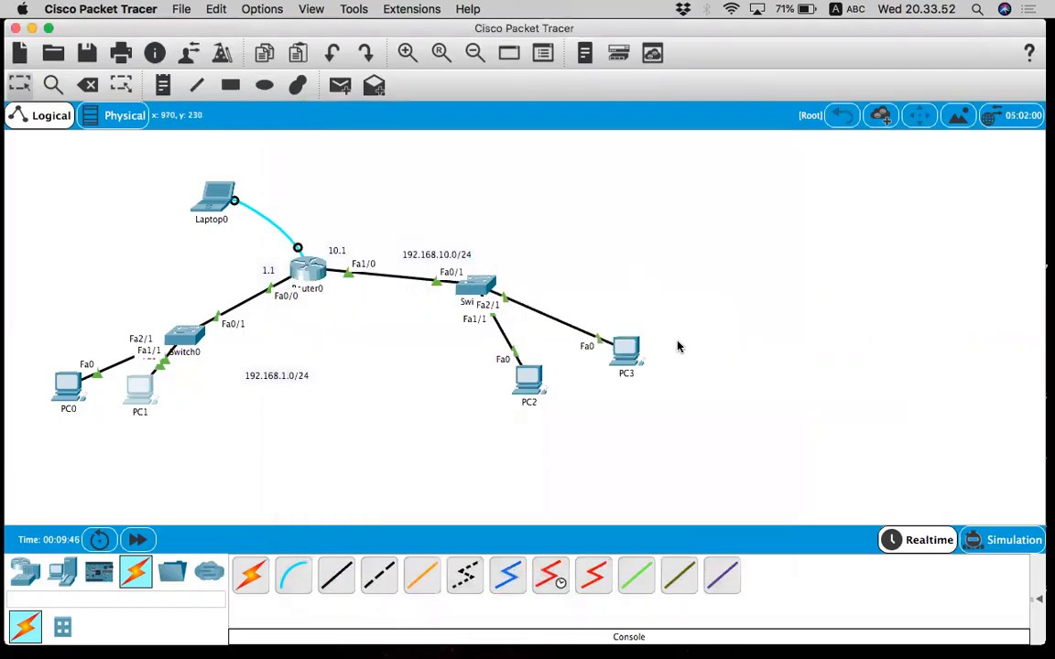
Step: Give PC2 the static IP address 192.168.10.10 with subnet mask 255.255.255.0 in its IP configuration
{"action": "left_click", "coordinate": [528, 387]}
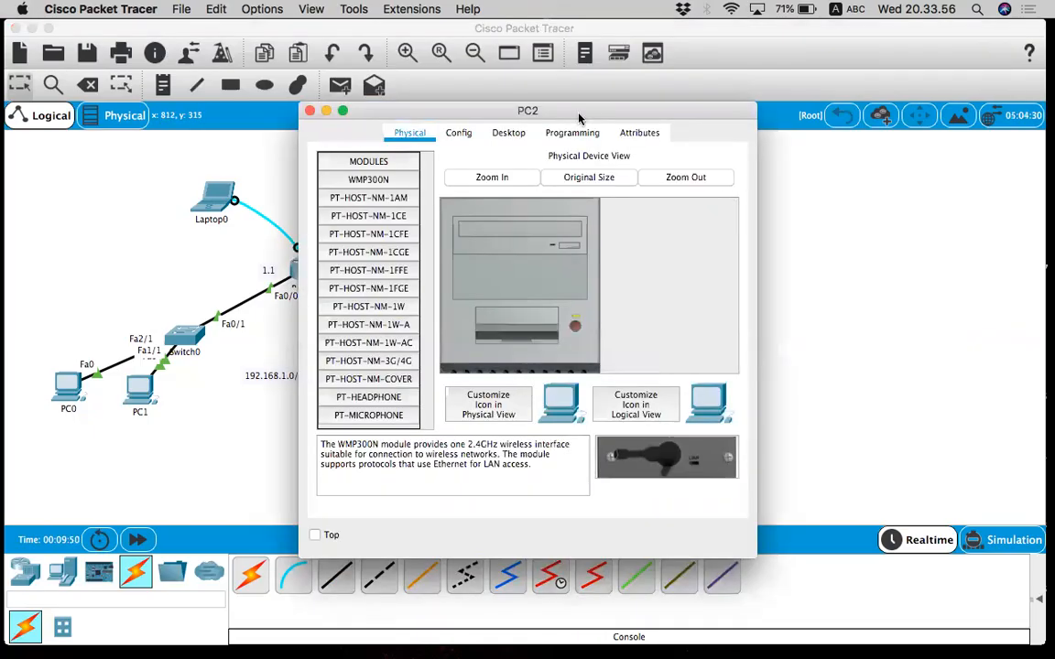
{"action": "left_click", "coordinate": [507, 136]}
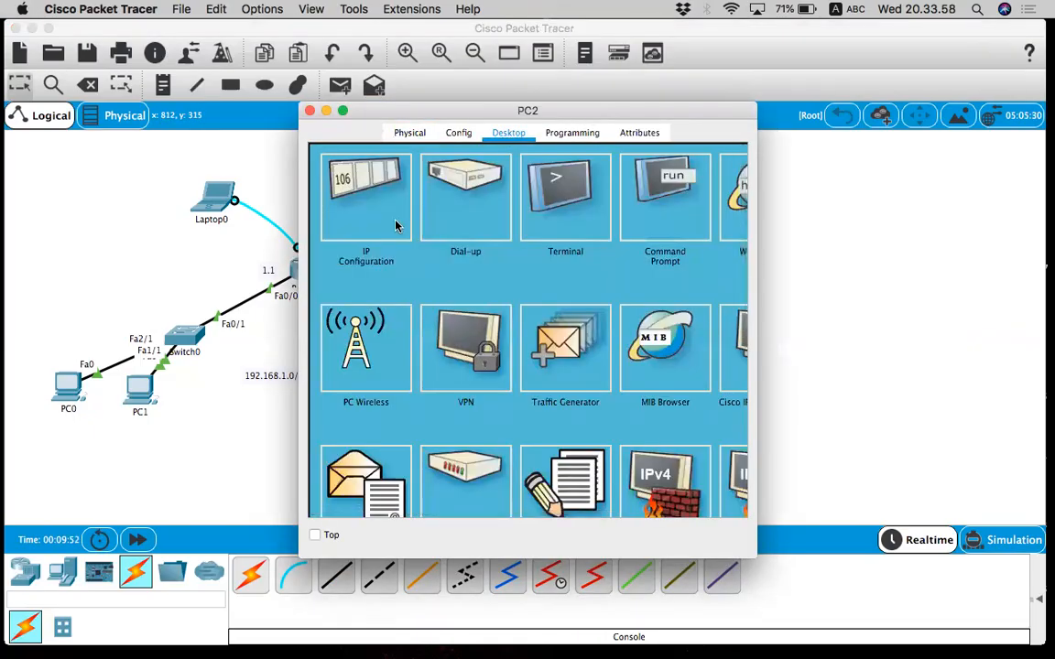
{"action": "left_click_drag", "start_coordinate": [473, 111], "coordinate": [773, 118]}
{"action": "left_click", "coordinate": [639, 171]}
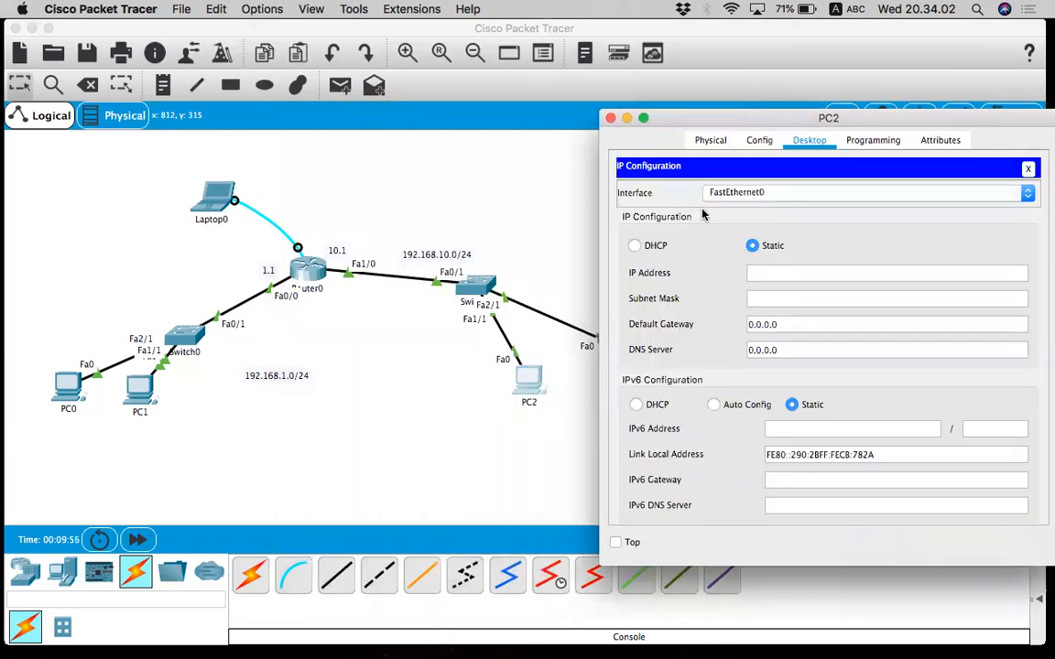
{"action": "left_click", "coordinate": [778, 279]}
{"action": "type", "text": "192.168"}
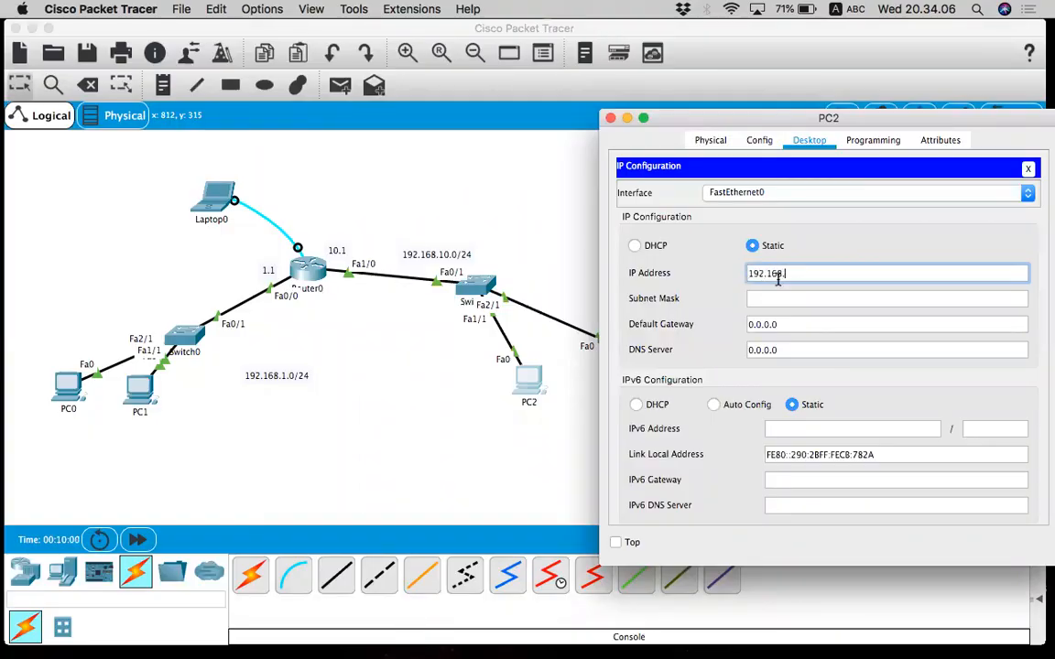
{"action": "type", "text": ".10.10"}
{"action": "key", "text": "Tab"}
Step: Set PC2's default gateway to 192.168.10.1 and close its settings
{"action": "left_click_drag", "start_coordinate": [777, 328], "coordinate": [743, 324]}
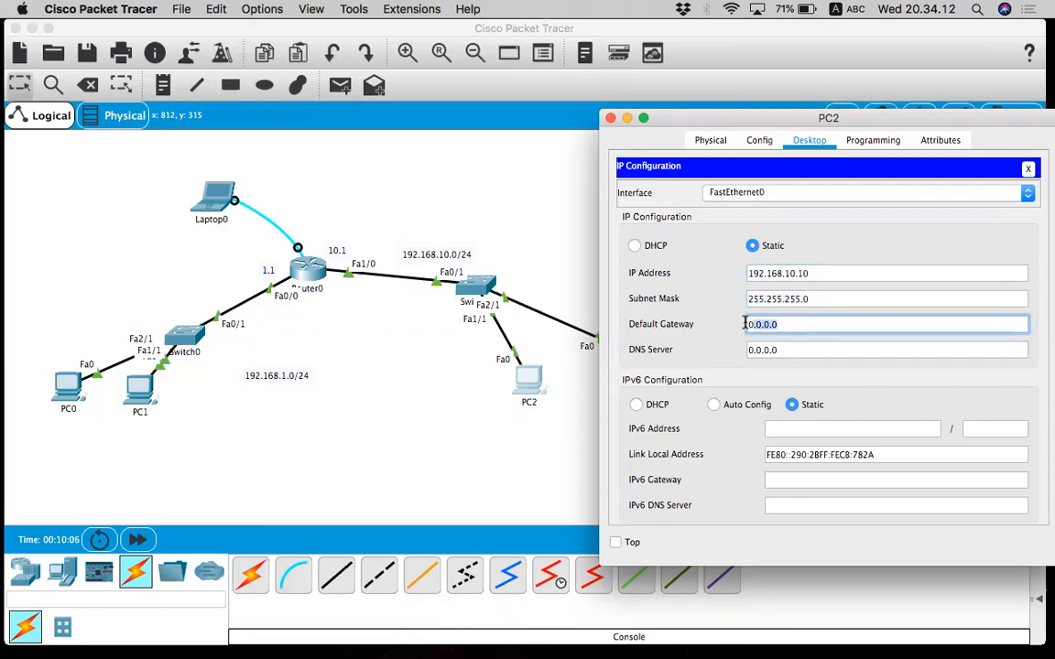
{"action": "type", "text": "192.168.1.101"}
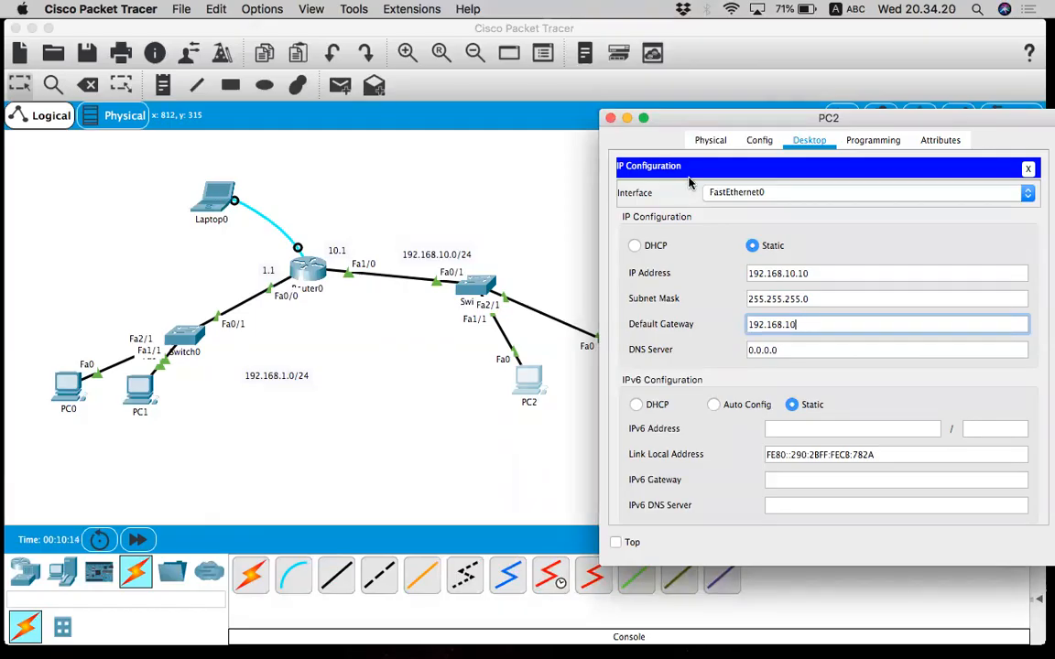
{"action": "type", "text": ".1"}
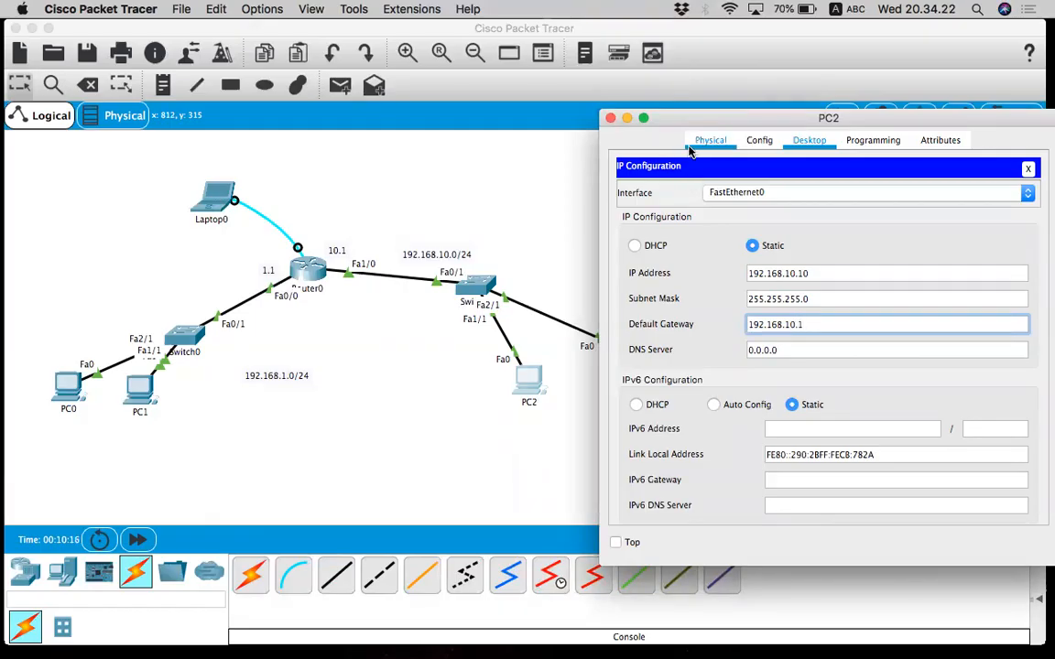
{"action": "left_click", "coordinate": [611, 119]}
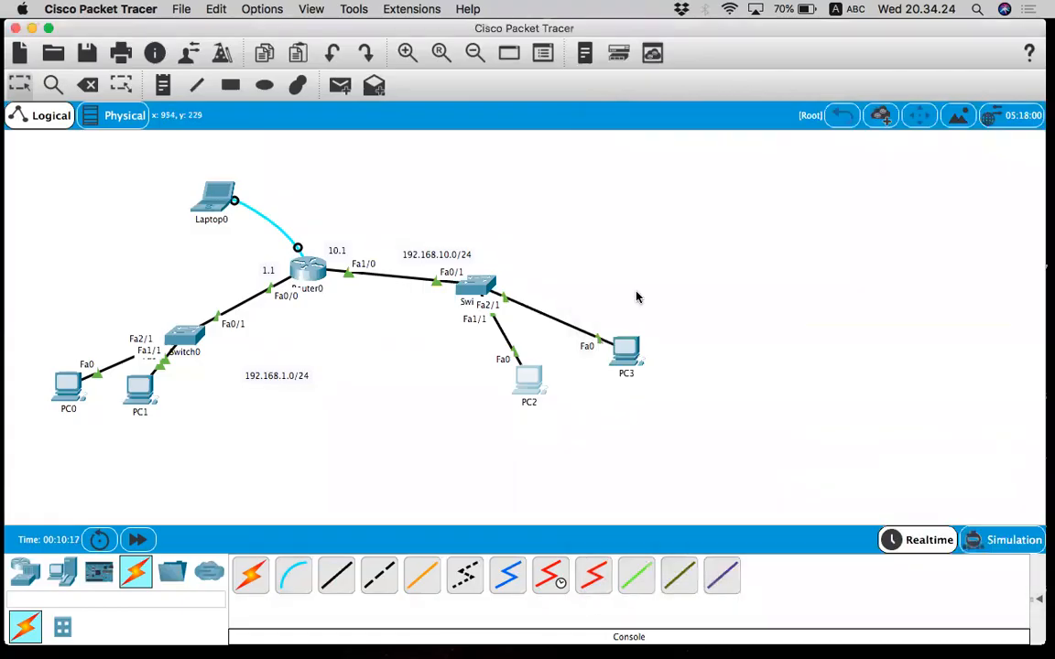
Step: Give PC3 the static IP address 192.168.10.11 with subnet mask 255.255.255.0 in its IP configuration
{"action": "left_click", "coordinate": [633, 359]}
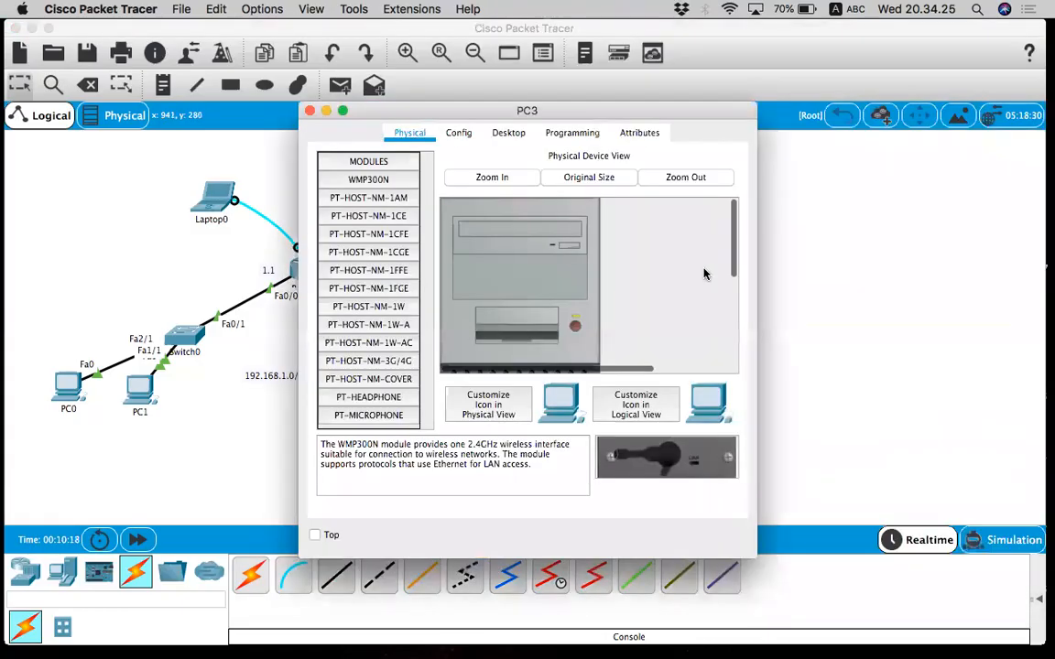
{"action": "left_click", "coordinate": [509, 133]}
{"action": "left_click", "coordinate": [337, 194]}
{"action": "left_click_drag", "start_coordinate": [546, 114], "coordinate": [808, 32]}
{"action": "left_click", "coordinate": [724, 185]}
{"action": "type", "text": "192.168.1.20"}
{"action": "key", "text": "BackSpace"}
{"action": "key", "text": "BackSpace"}
{"action": "key", "text": "BackSpace"}
{"action": "key", "text": "BackSpace"}
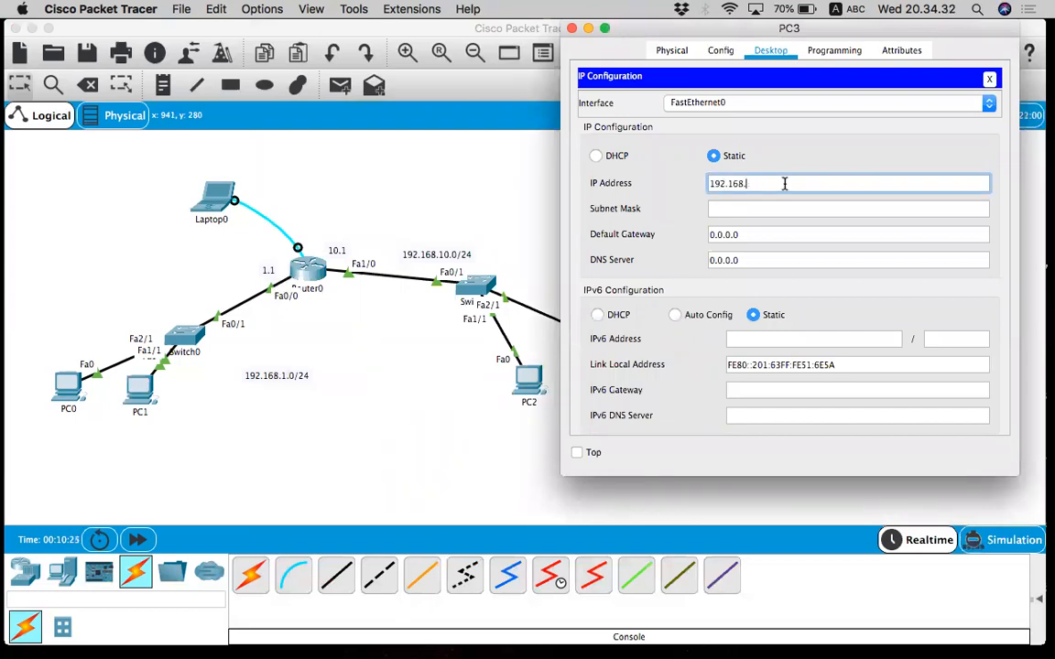
{"action": "type", "text": "10.11"}
{"action": "left_click", "coordinate": [761, 208]}
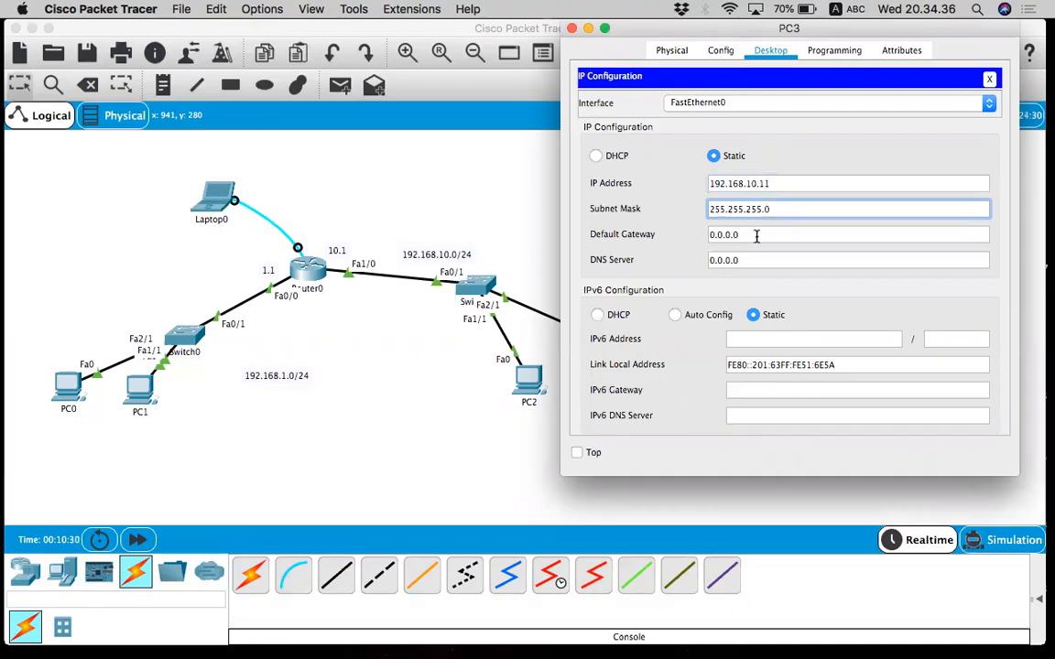
Step: Set PC3's default gateway to the router's address on the 192.168.10.0/24 network, and close its settings
{"action": "key", "text": "Tab"}
{"action": "type", "text": "192.168.1.10"}
{"action": "key", "text": "BackSpace"}
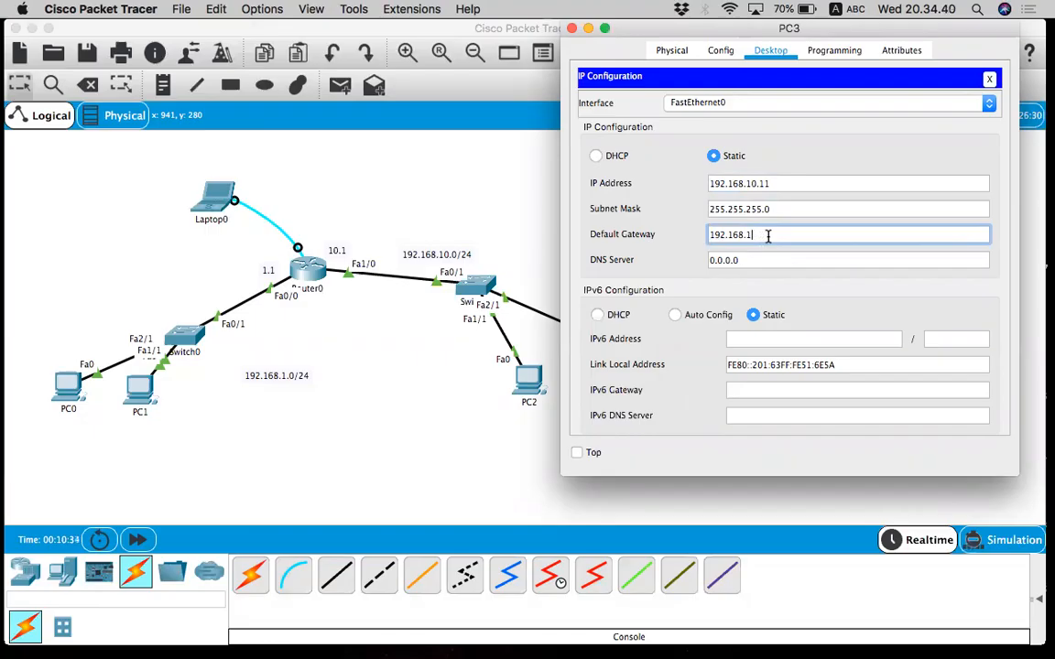
{"action": "type", "text": ".1"}
{"action": "left_click", "coordinate": [572, 30]}
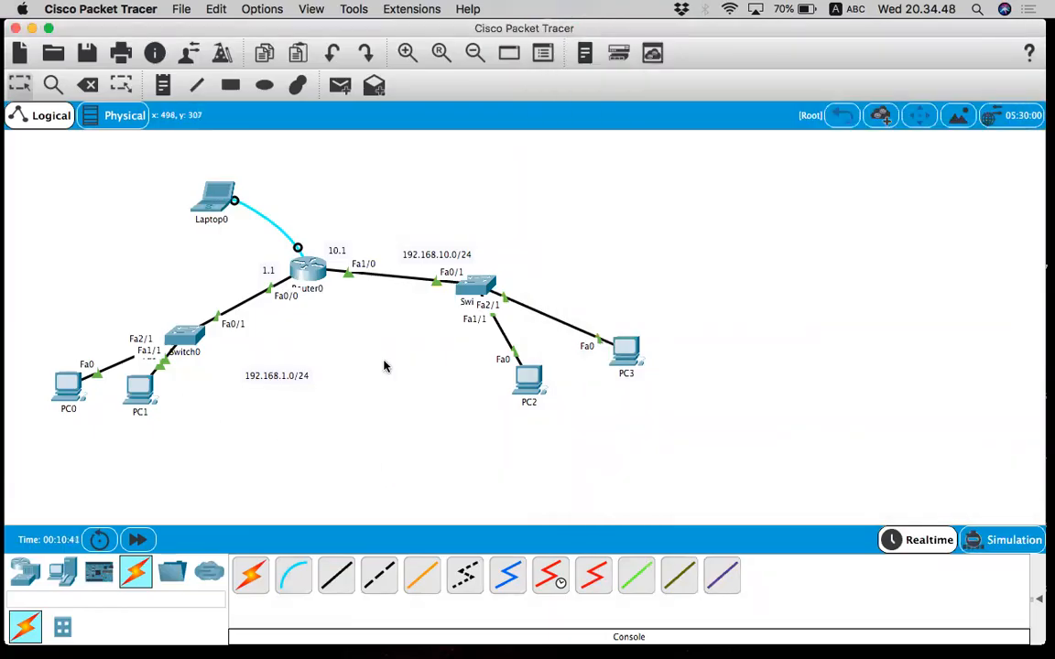
Step: Test connectivity between the two LANs by pinging PC0 at 192.168.1.10 from PC2's command prompt
{"action": "left_click", "coordinate": [527, 377]}
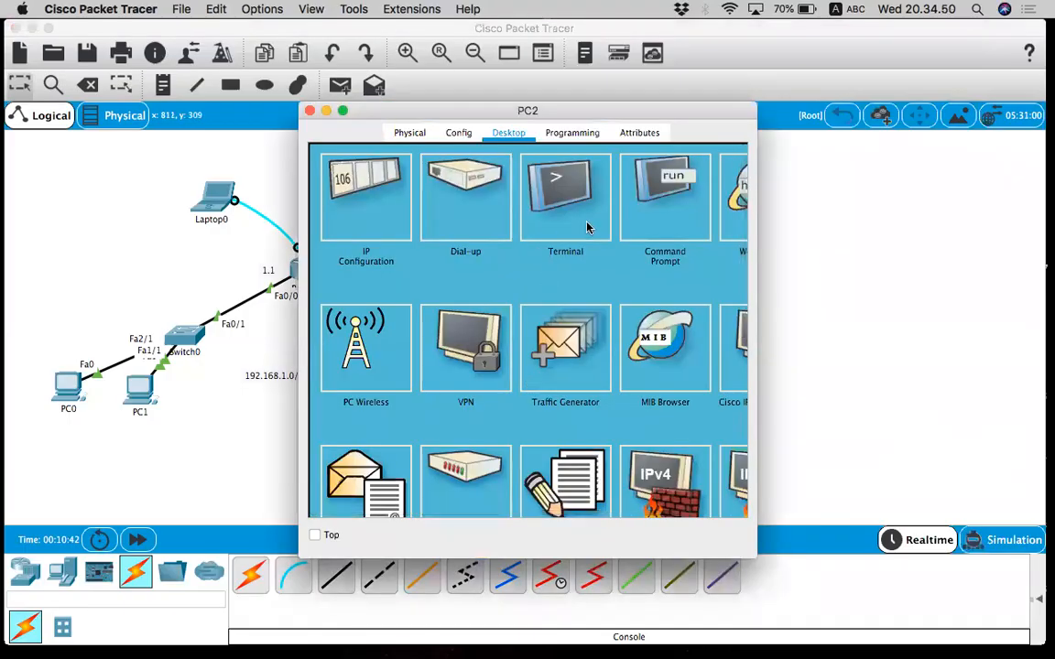
{"action": "left_click", "coordinate": [658, 212]}
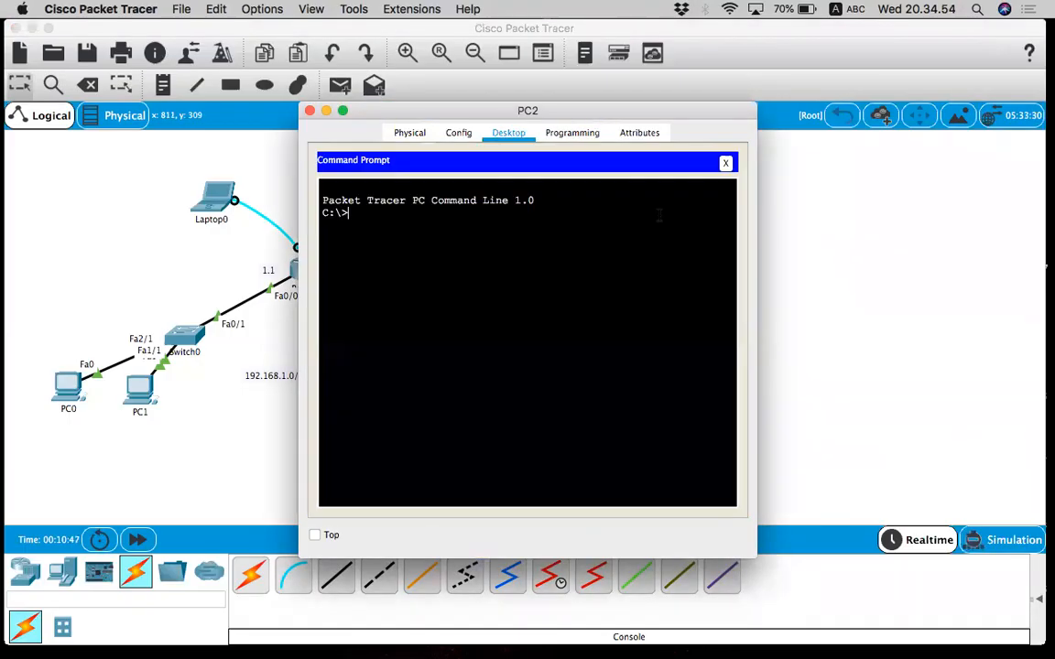
{"action": "left_click_drag", "start_coordinate": [551, 121], "coordinate": [694, 113]}
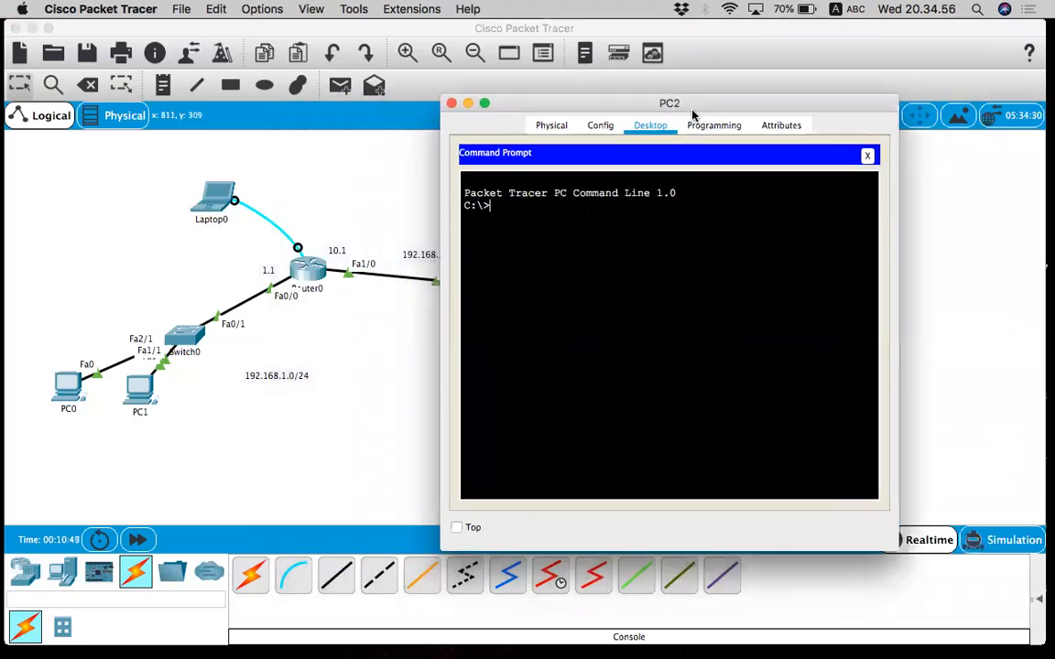
{"action": "type", "text": "ping 192.168"}
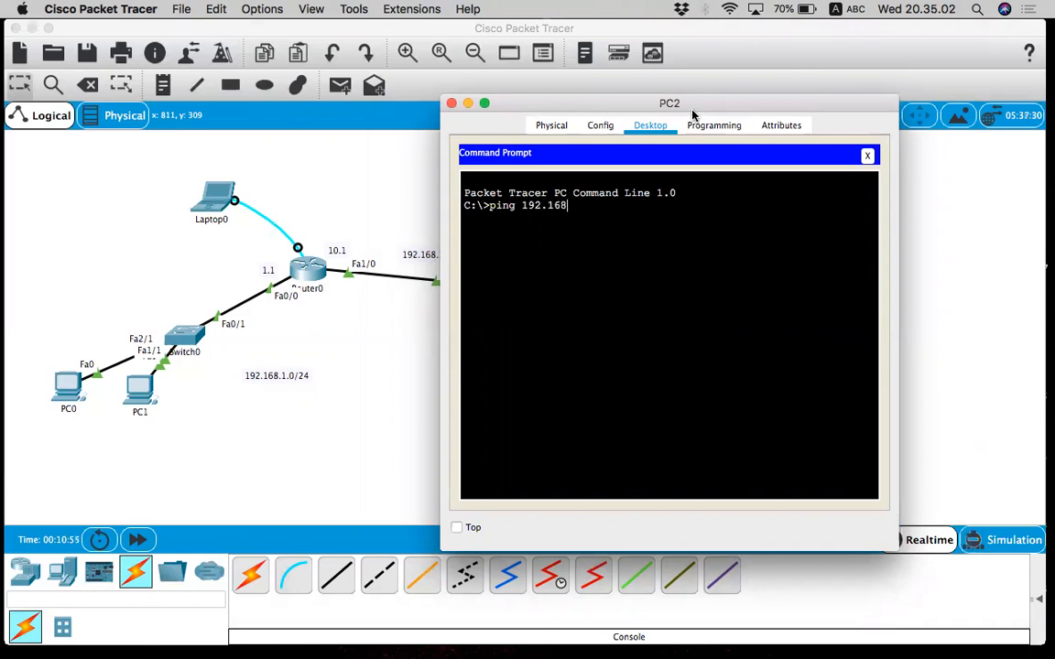
{"action": "type", "text": ".1.10"}
{"action": "key", "text": "Return"}
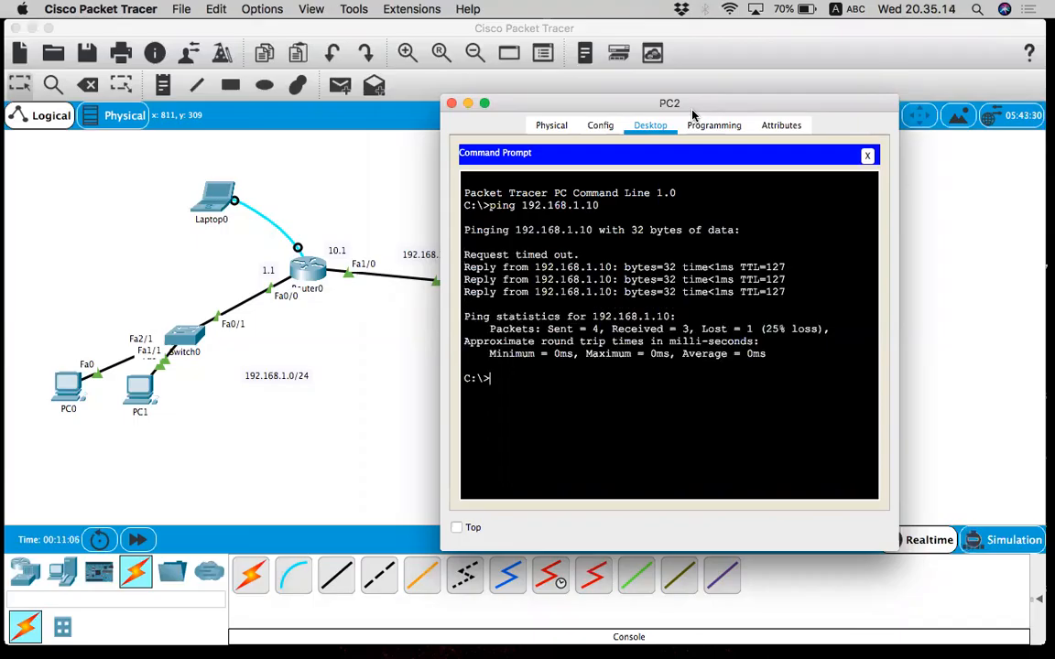
Step: Ping PC1 at 192.168.1.11 from PC2's command prompt, and close PC2's window
{"action": "key", "text": "Up"}
{"action": "type", "text": "1"}
{"action": "key", "text": "Return"}
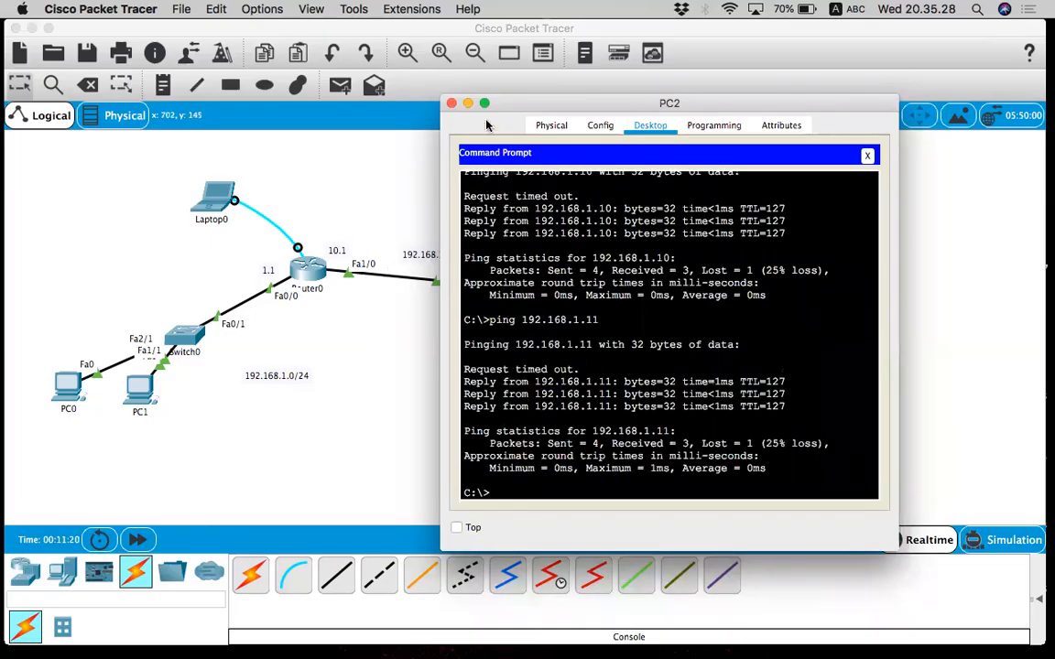
{"action": "left_click", "coordinate": [450, 102]}
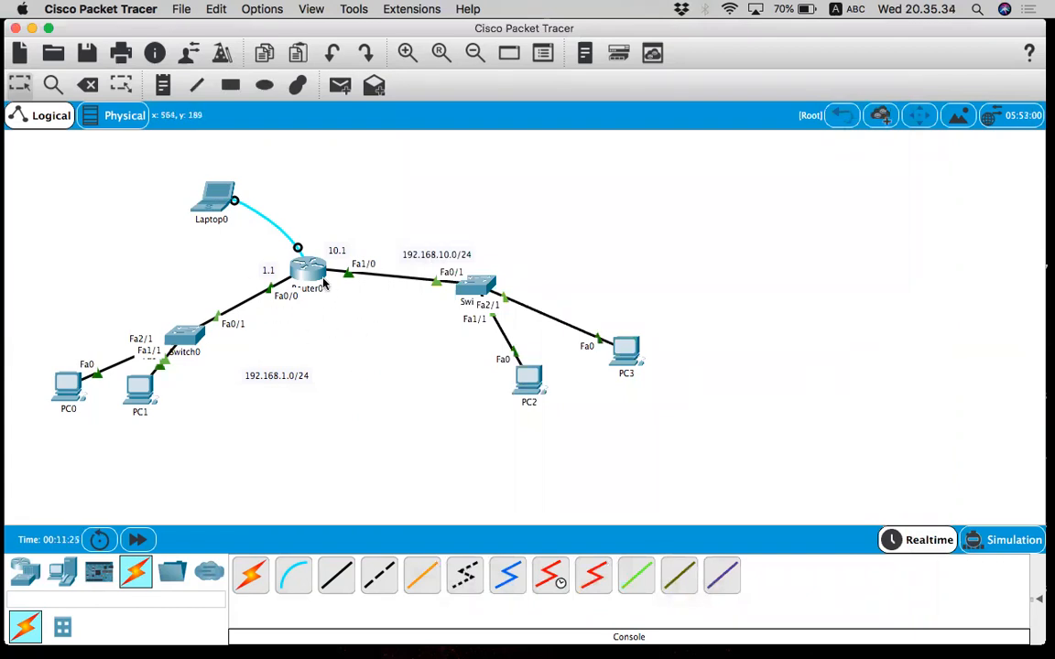
{"action": "mouse_move", "coordinate": [326, 285]}
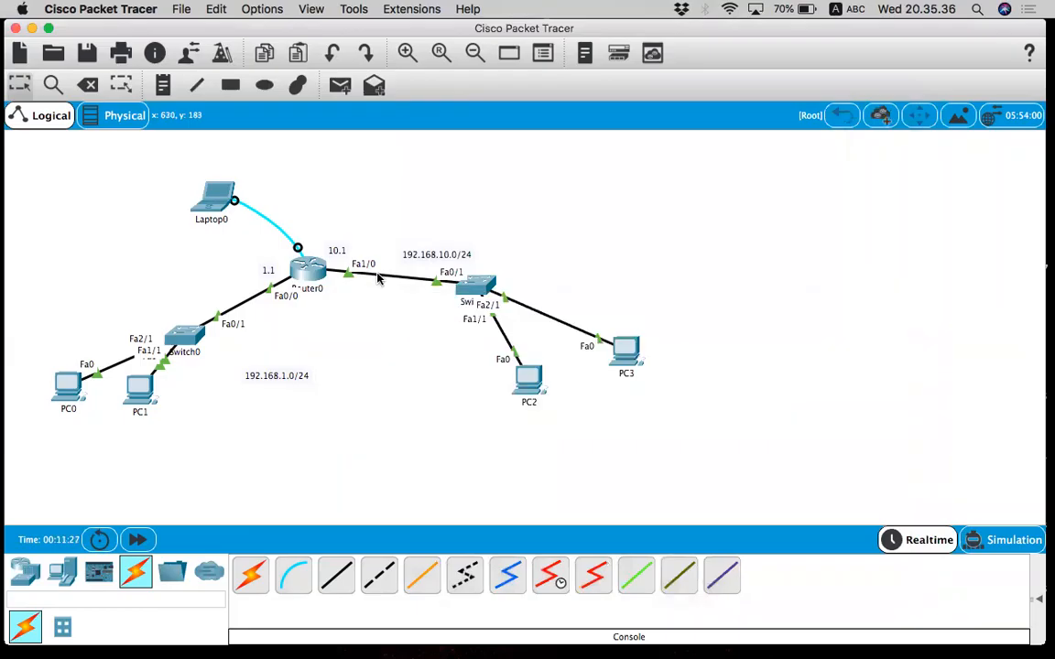